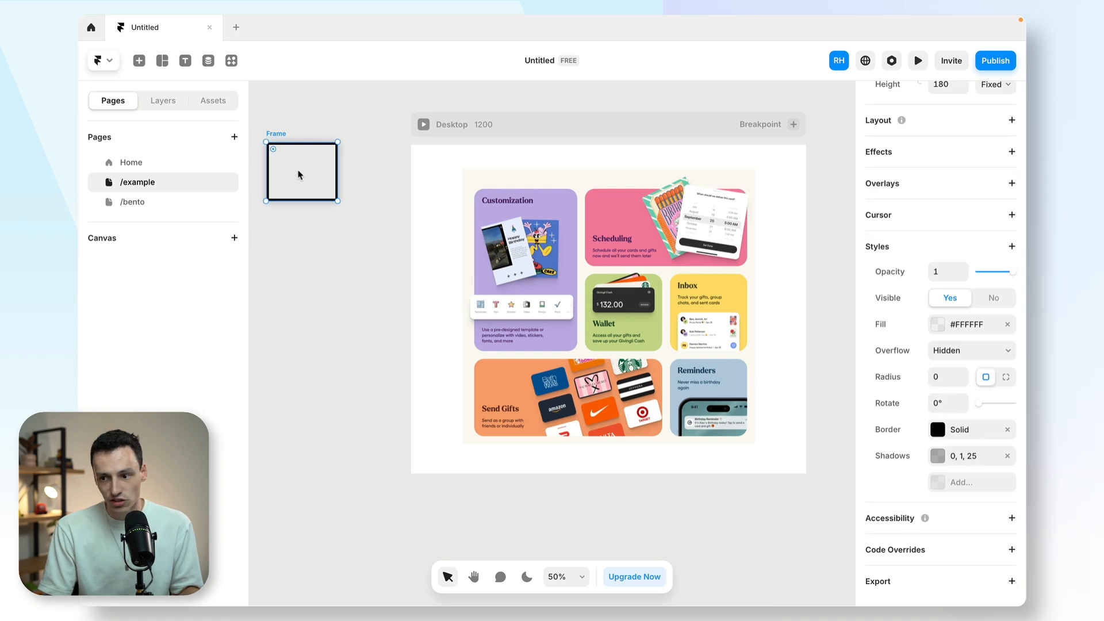
# - Fit the black-bordered frame around the upper example cards, about 845 by 512, and duplicate it to outline the bottom row
pyautogui.moveTo(298, 174); pyautogui.dragTo(752, 360)
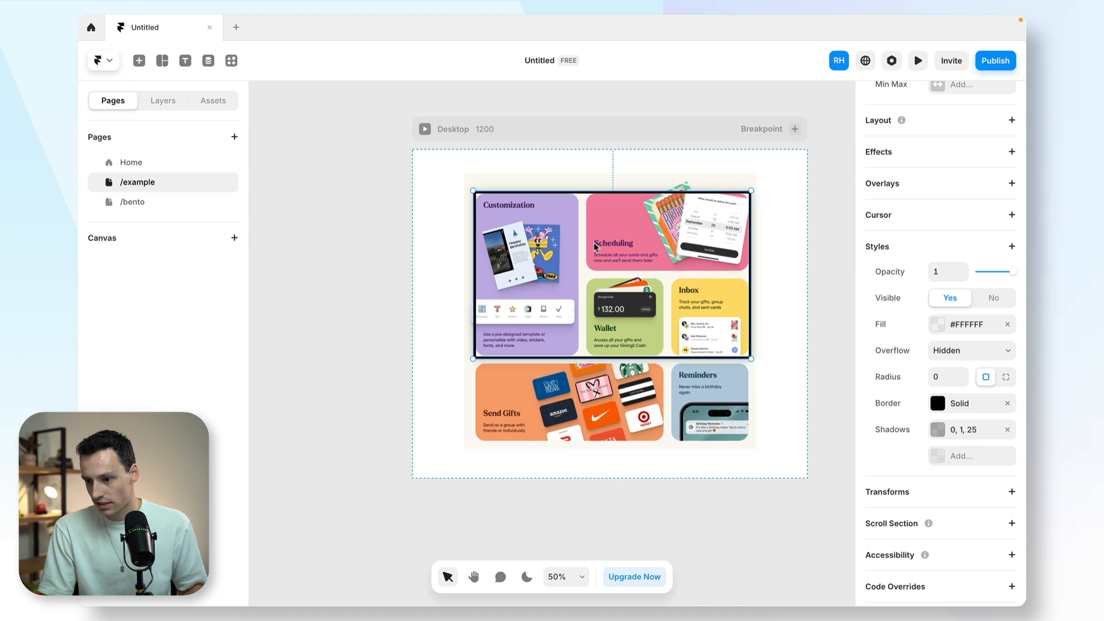
pyautogui.moveTo(591, 232); pyautogui.dragTo(586, 397)
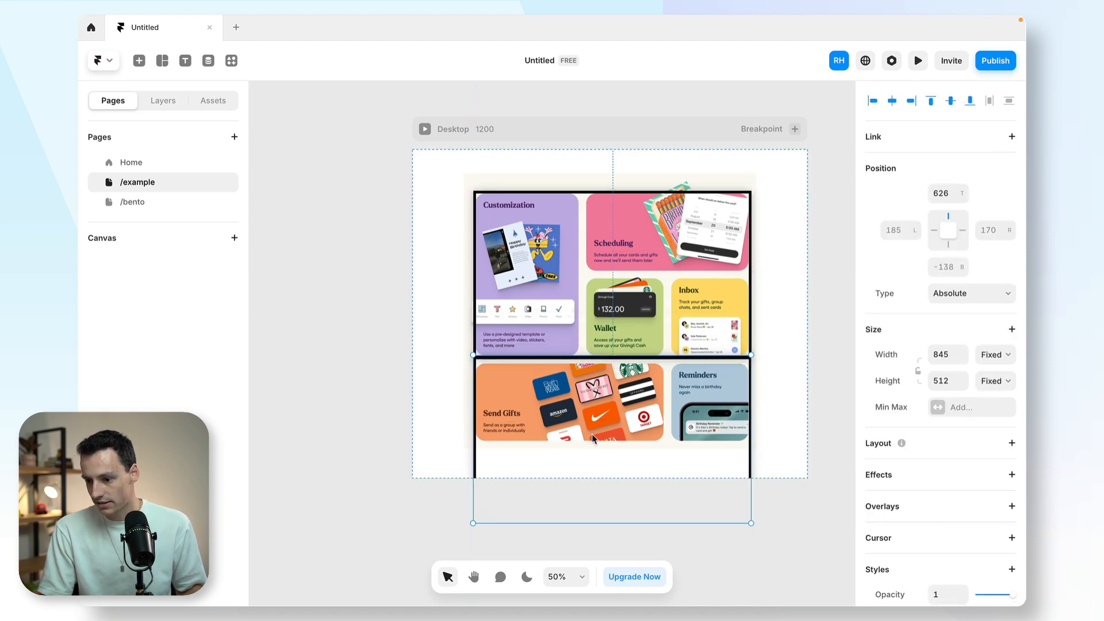
pyautogui.moveTo(611, 524); pyautogui.dragTo(613, 440)
# - Outline the Scheduling card and the Wallet and Inbox row with bordered frames, the Wallet and Inbox one about 511 by 256
pyautogui.moveTo(412, 243); pyautogui.dragTo(520, 248)
pyautogui.moveTo(750, 264); pyautogui.dragTo(640, 265)
pyautogui.moveTo(542, 227); pyautogui.dragTo(541, 311)
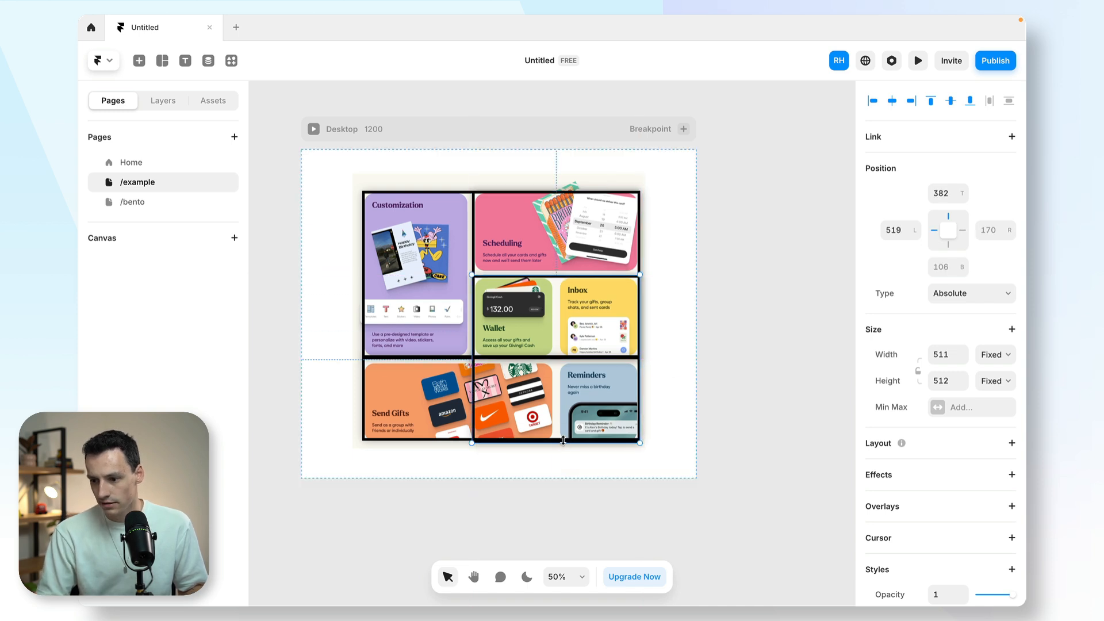
pyautogui.moveTo(561, 443); pyautogui.dragTo(561, 359)
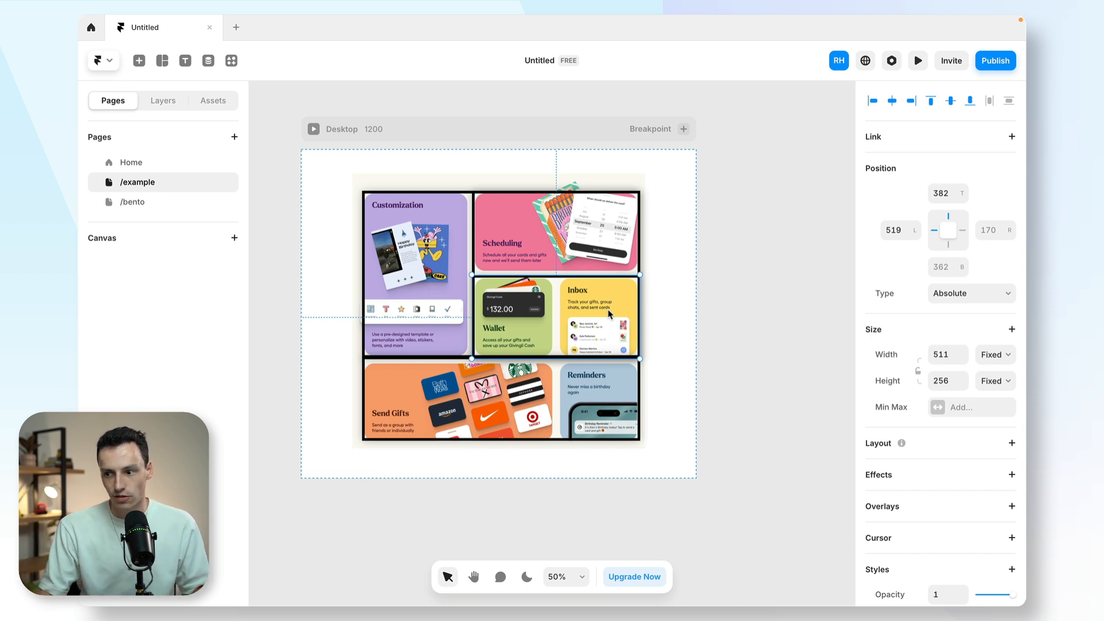
pyautogui.press('Escape')
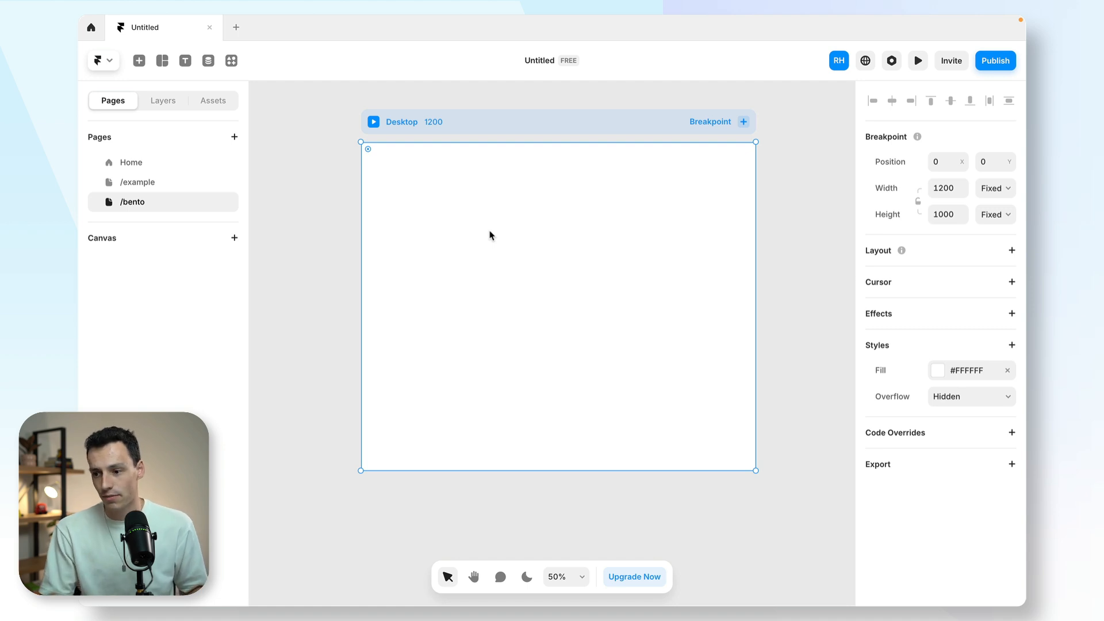
# - Draw a frame about 866 by 484 on the /bento page's Desktop breakpoint and rename it Container
pyautogui.press('f')
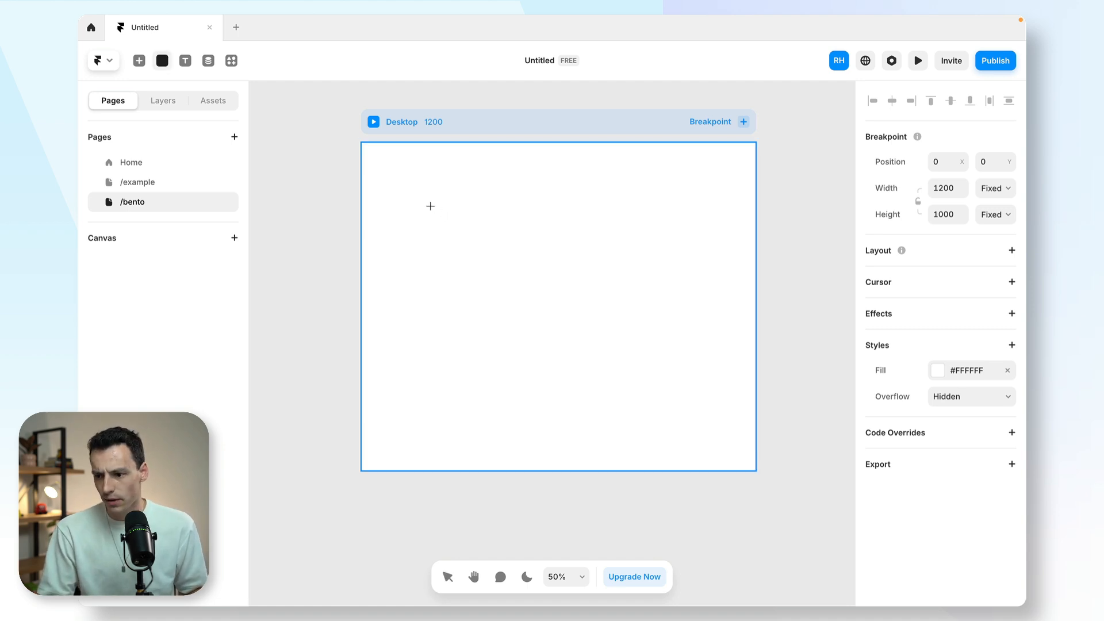
pyautogui.moveTo(423, 206); pyautogui.dragTo(707, 364)
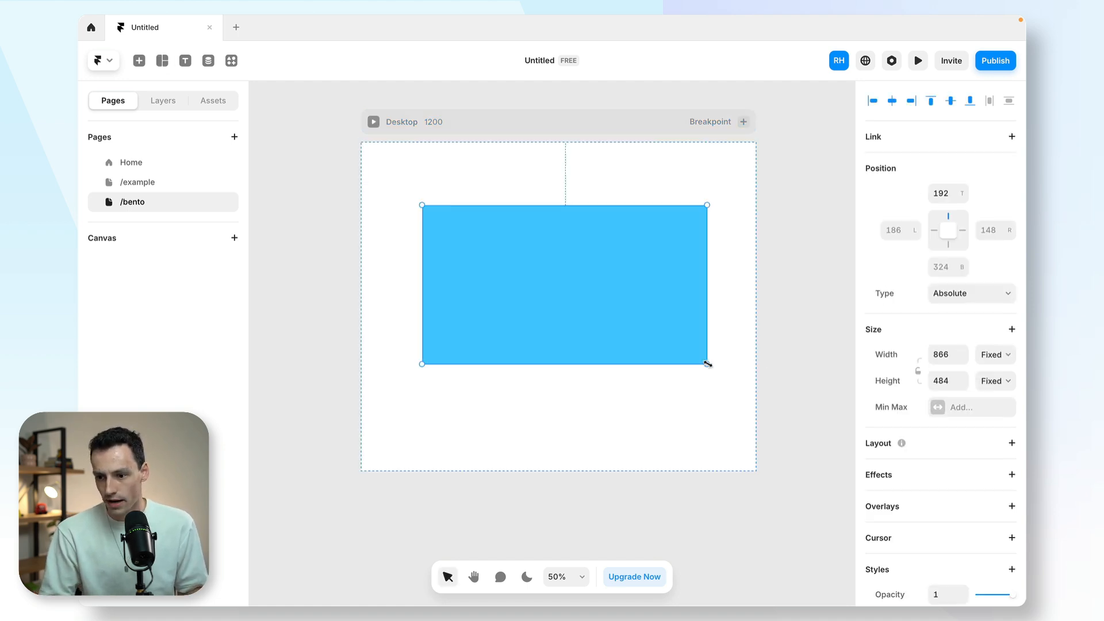
pyautogui.click(171, 102)
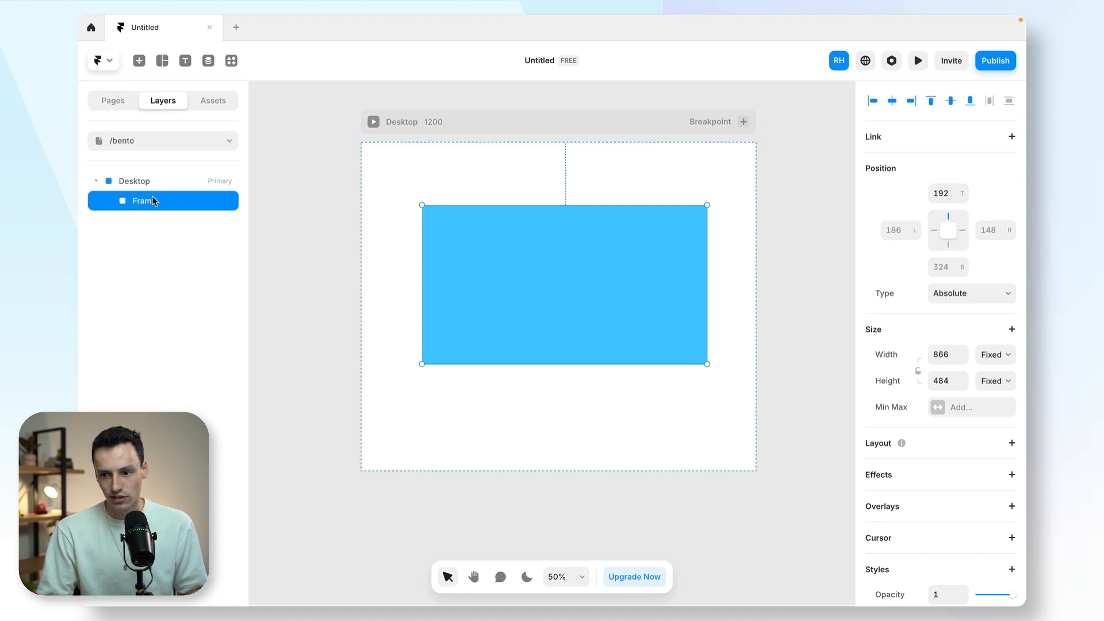
pyautogui.doubleClick(152, 199)
pyautogui.write('Container')
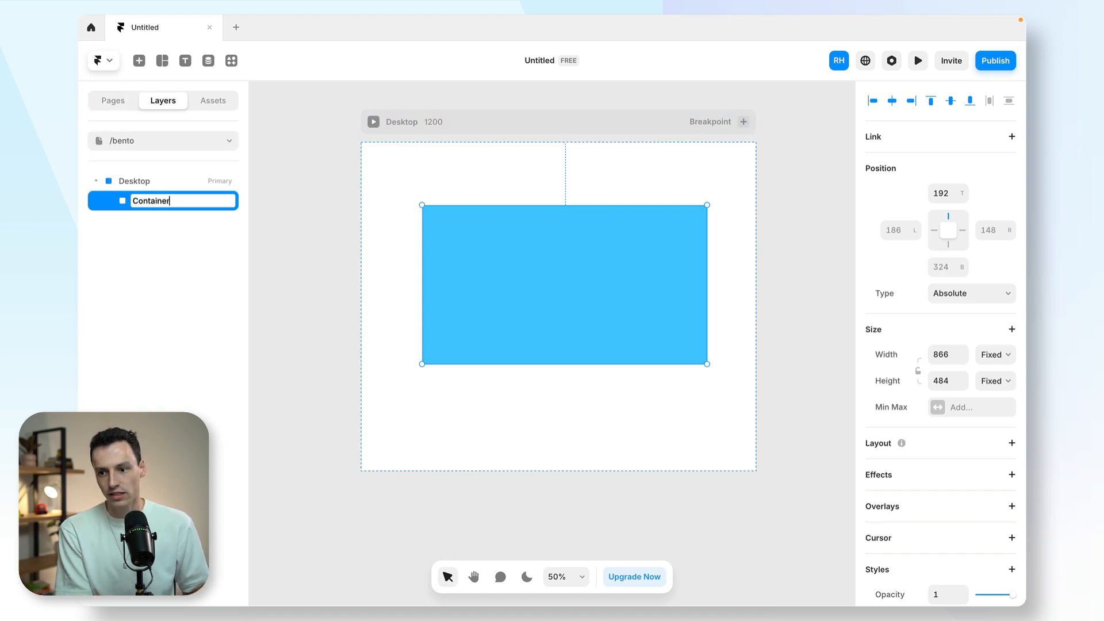
pyautogui.press('Return')
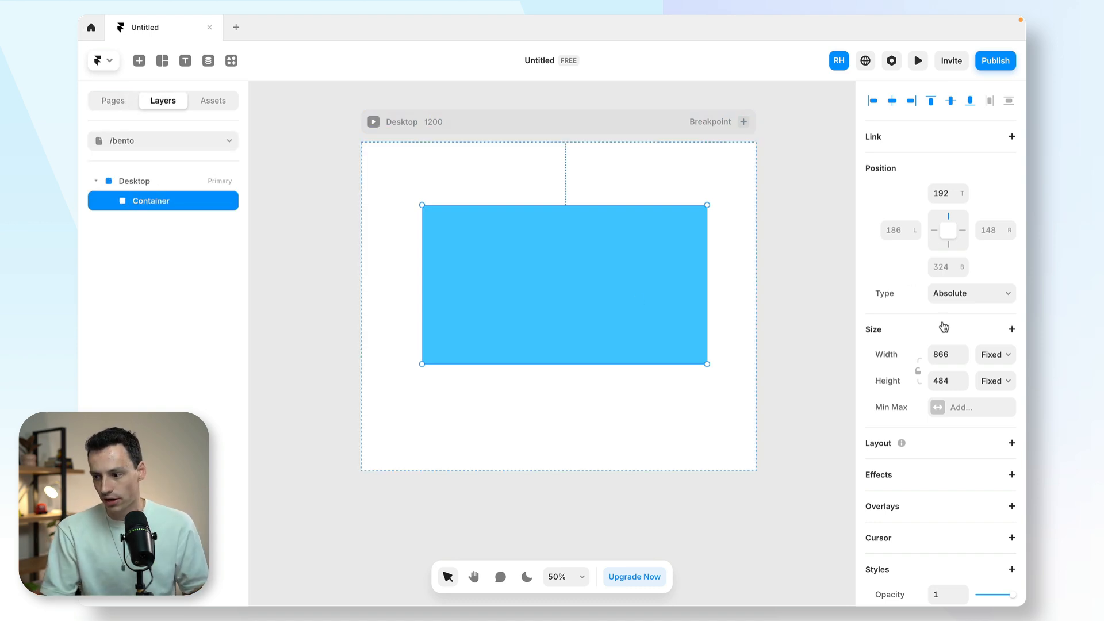
# - Set the Container frame's width to 1100
pyautogui.click(949, 352)
pyautogui.write('11')
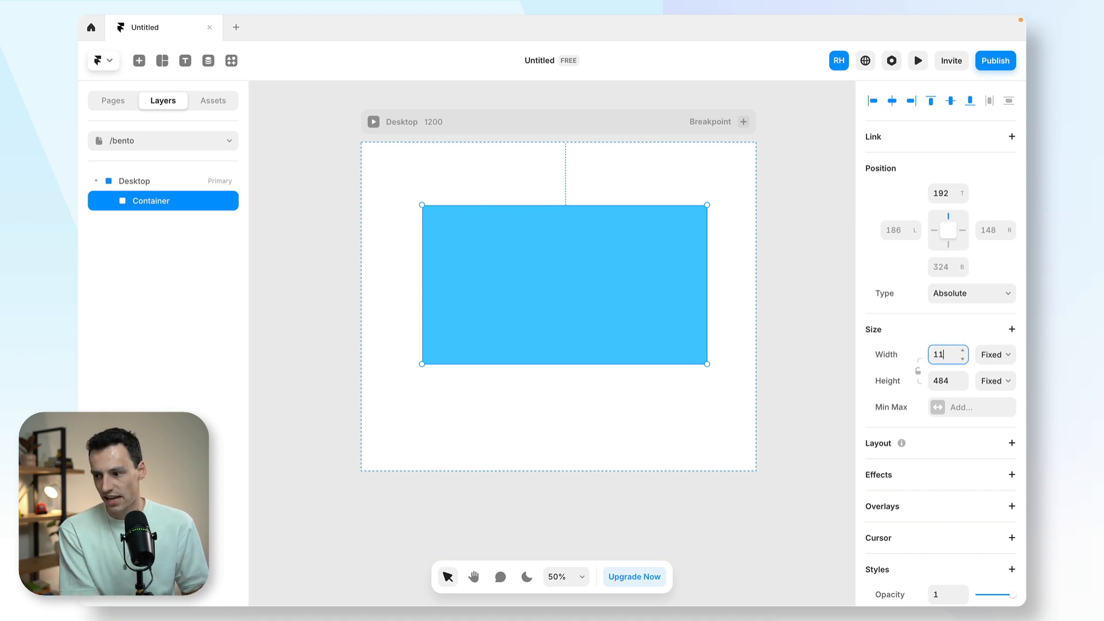
pyautogui.write('00')
pyautogui.press('Return')
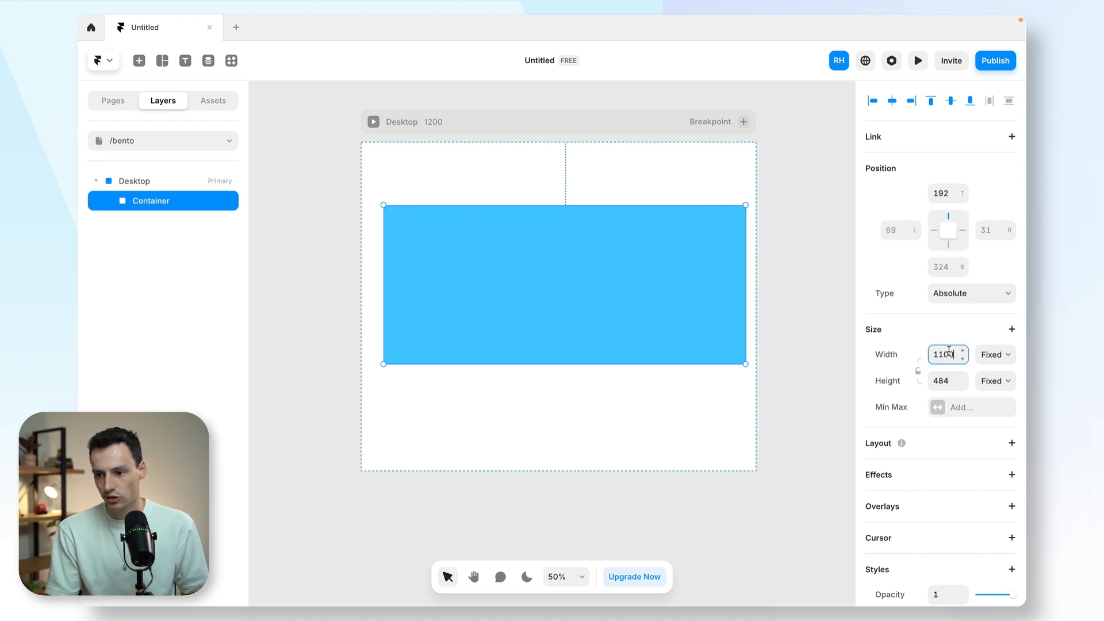
# - Add a vertical stack layout to the Desktop breakpoint with its content distributed to the center
pyautogui.click(178, 181)
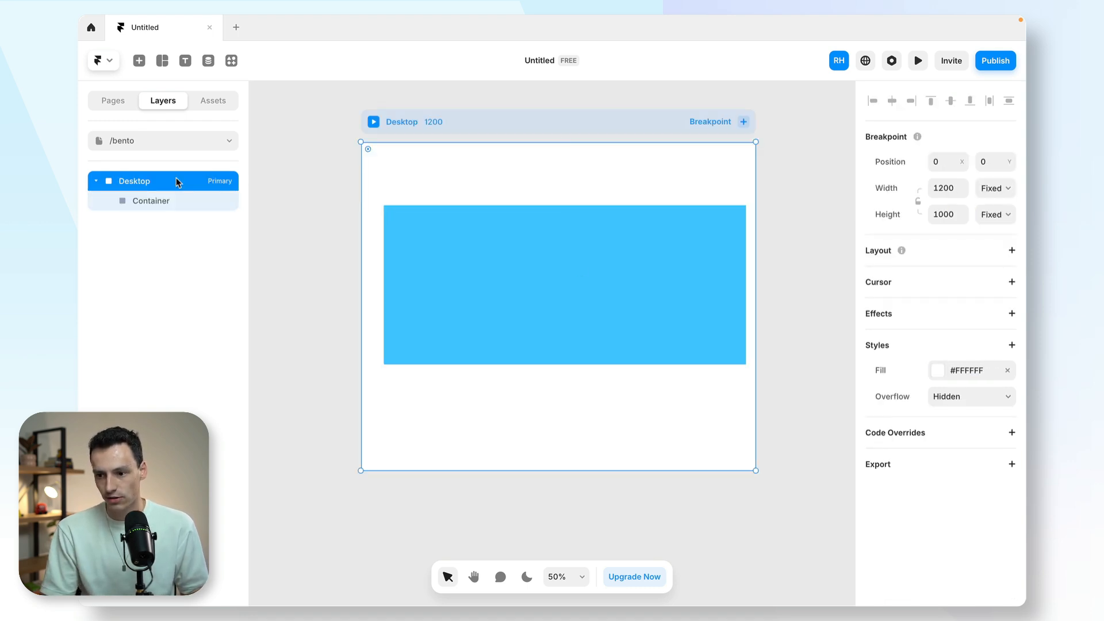
pyautogui.click(1012, 250)
pyautogui.click(983, 329)
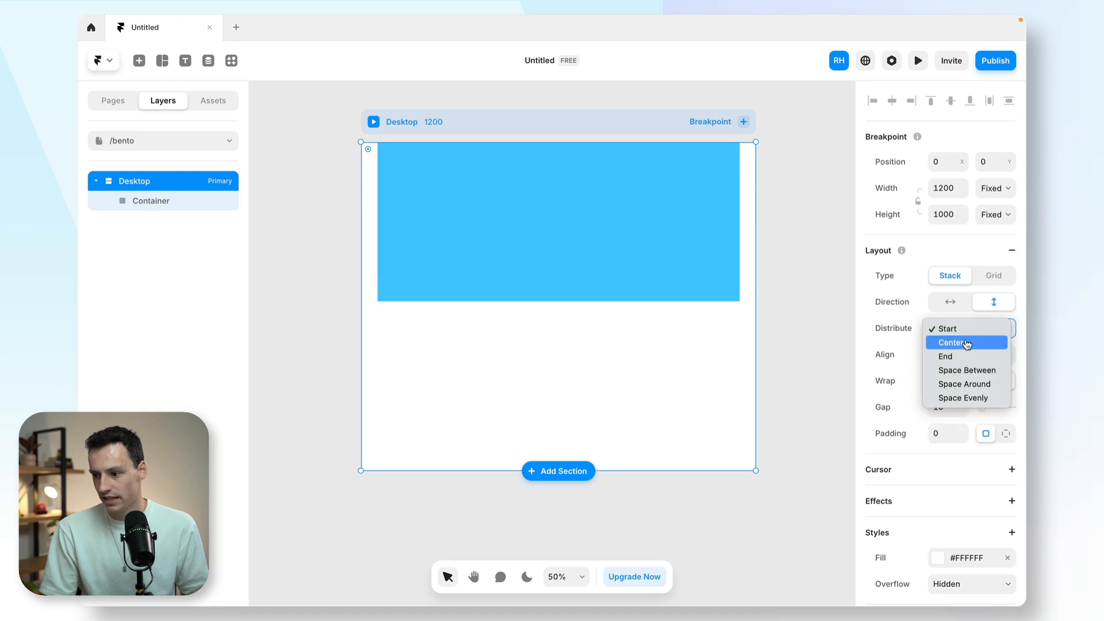
pyautogui.click(966, 344)
# - Resize the Container to a height of about 552 and apply the Cream color style as its fill
pyautogui.click(553, 309)
pyautogui.click(937, 547)
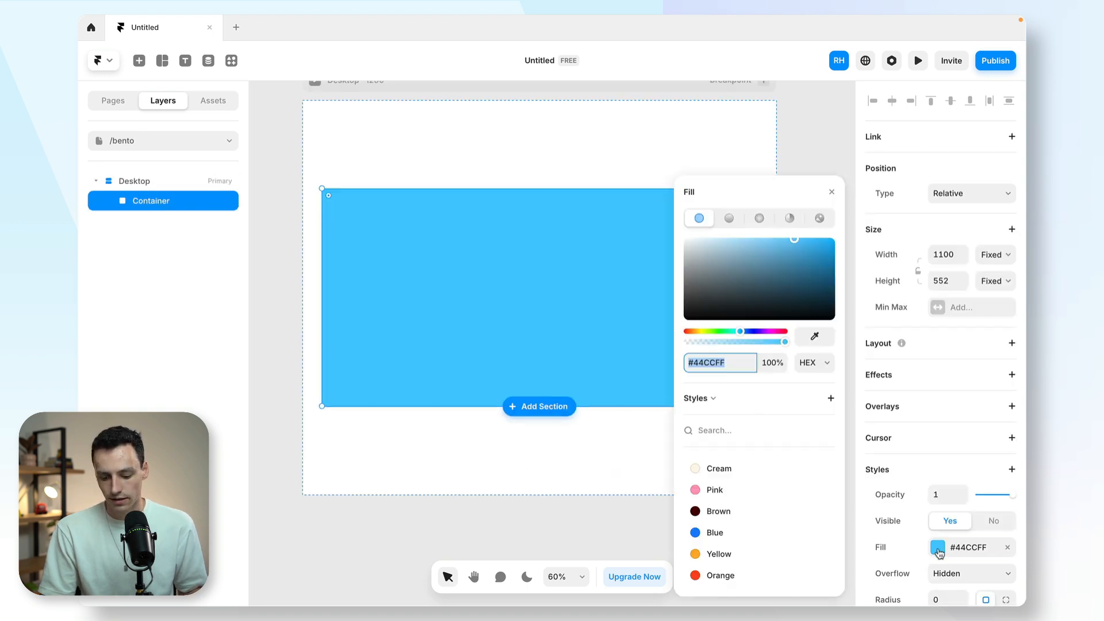
pyautogui.click(713, 468)
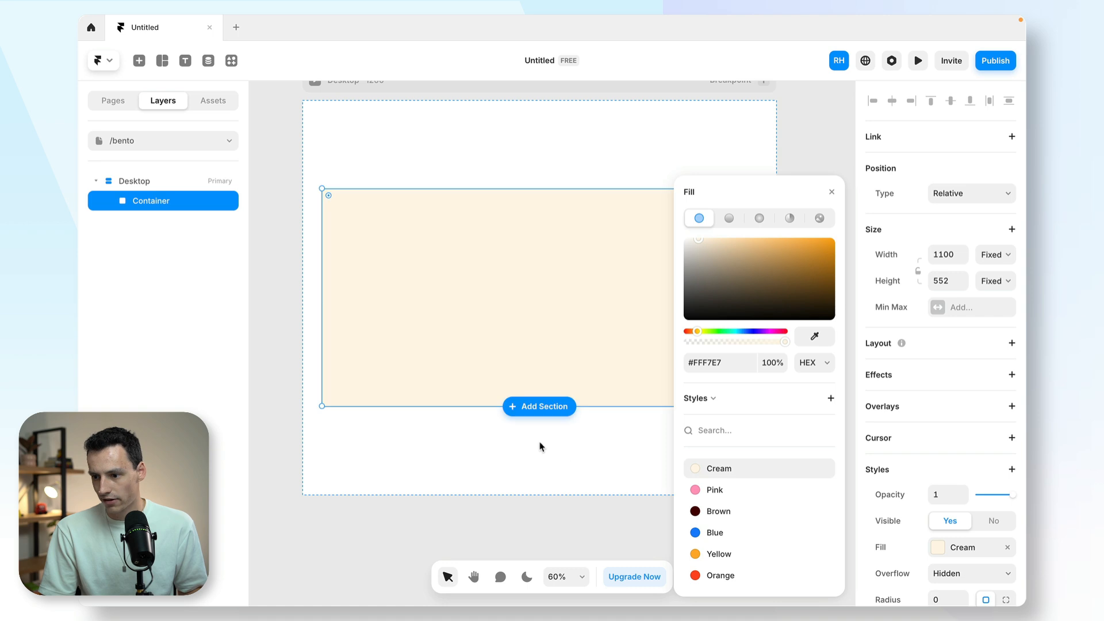
pyautogui.press('Escape')
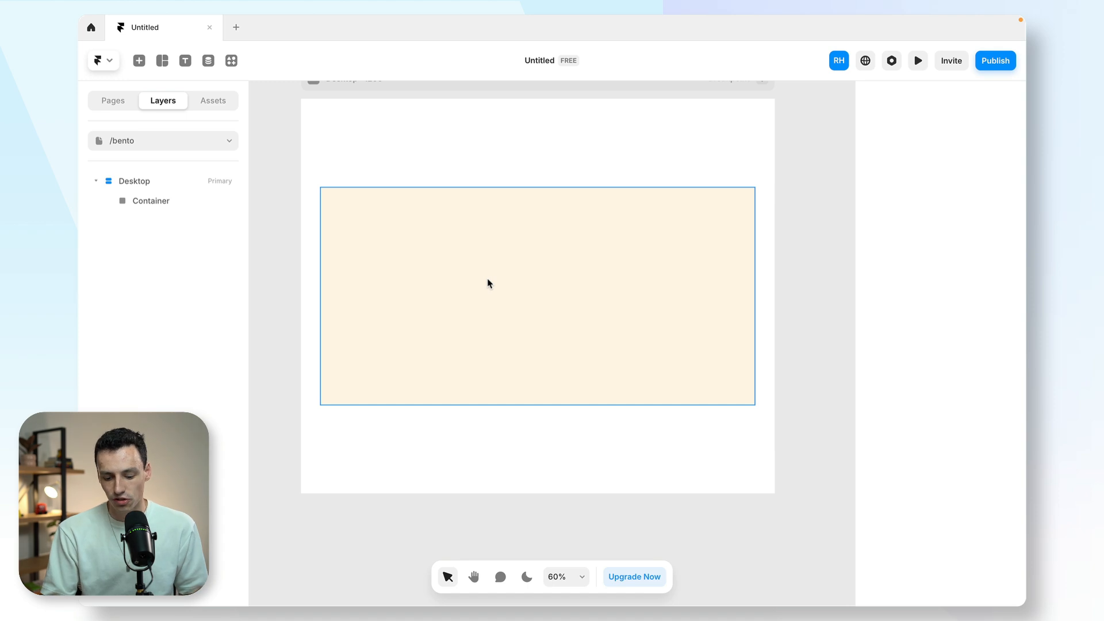
# - Draw a frame about 796 by 245 inside the Container and rename it Top Level
pyautogui.click(489, 283)
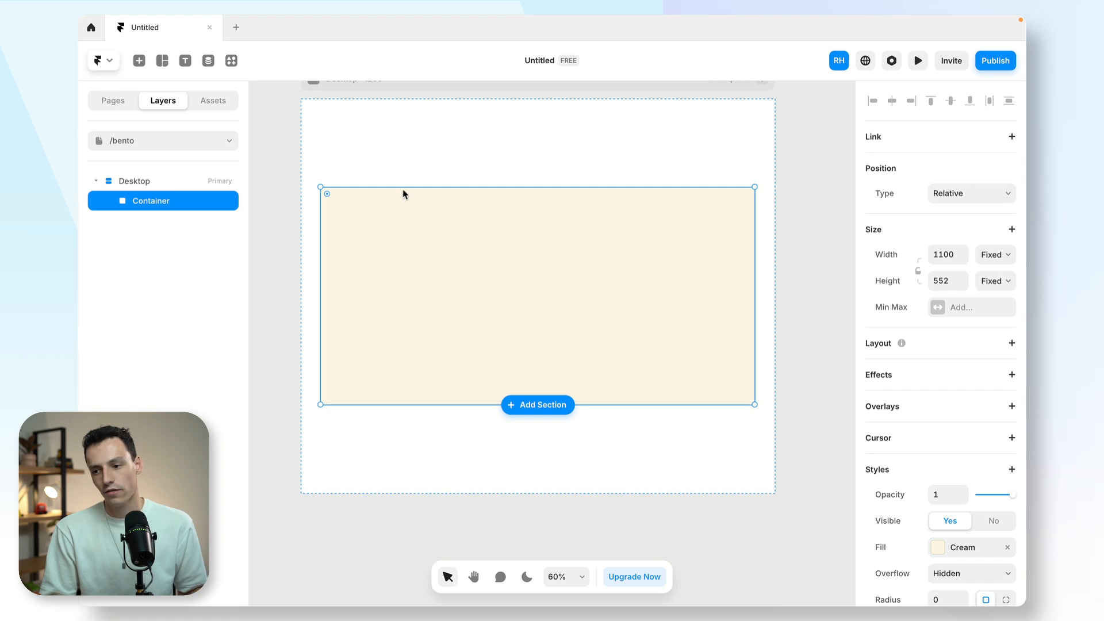
pyautogui.press('f')
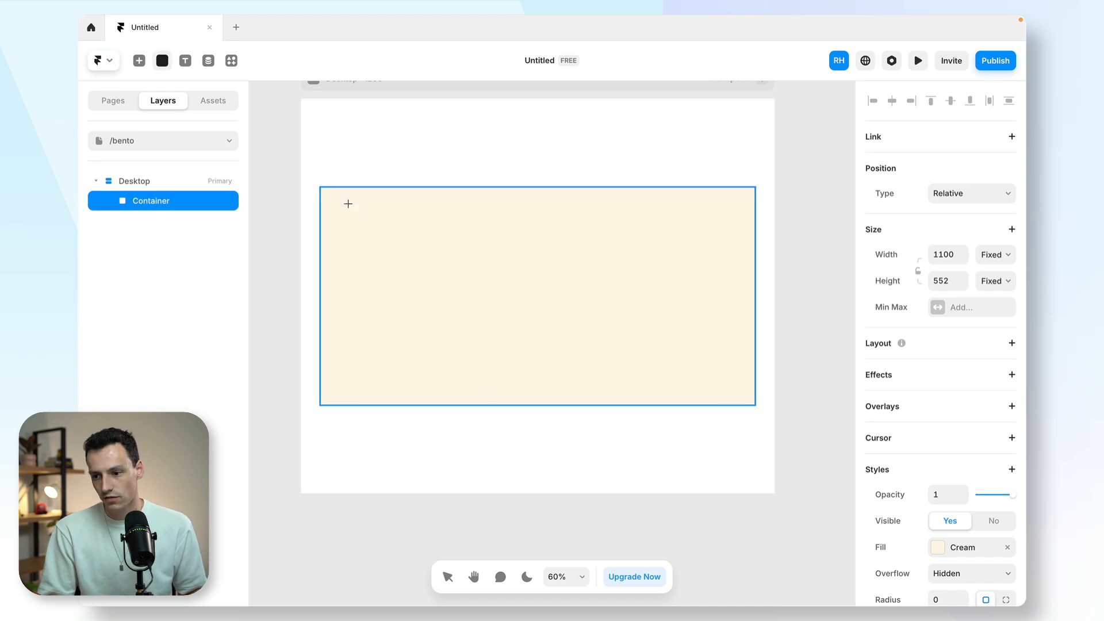
pyautogui.moveTo(336, 199); pyautogui.dragTo(651, 295)
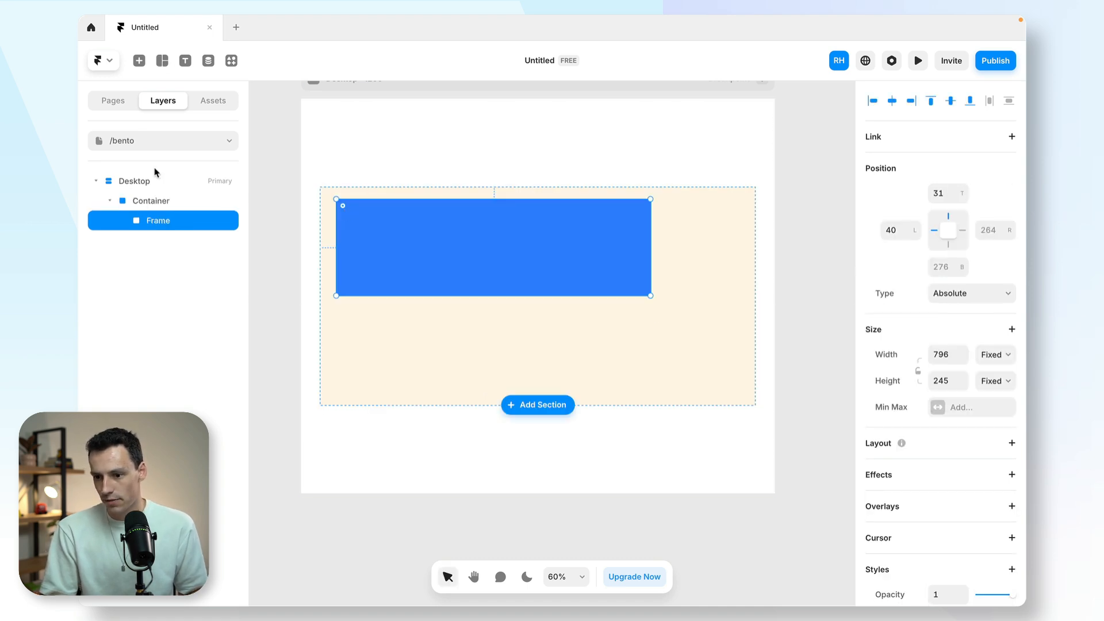
pyautogui.doubleClick(164, 214)
pyautogui.write('Top Level')
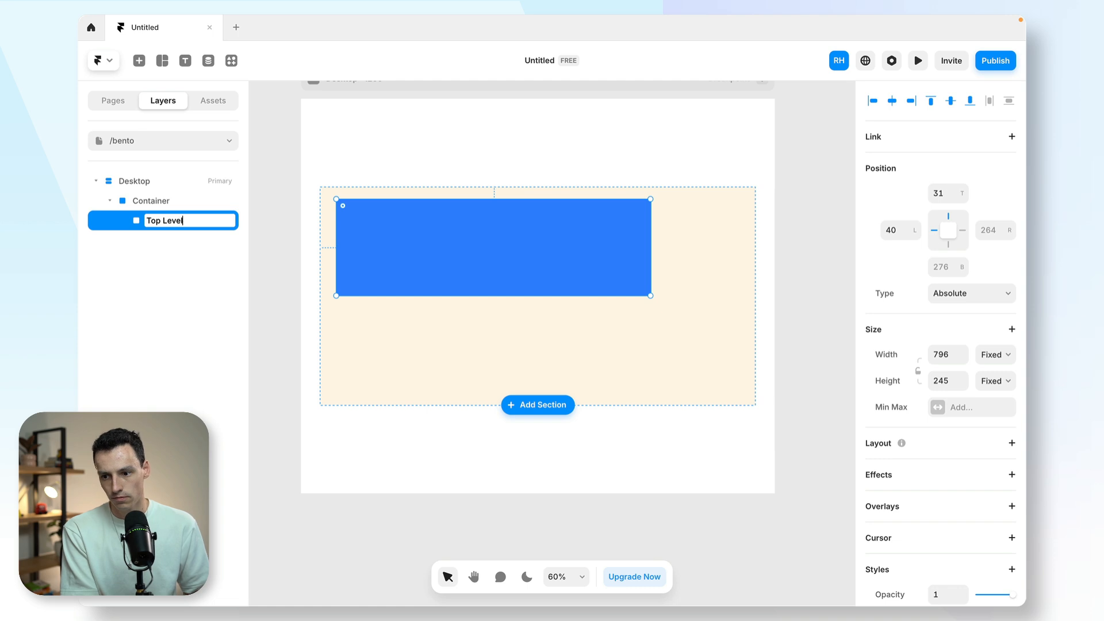
pyautogui.press('Return')
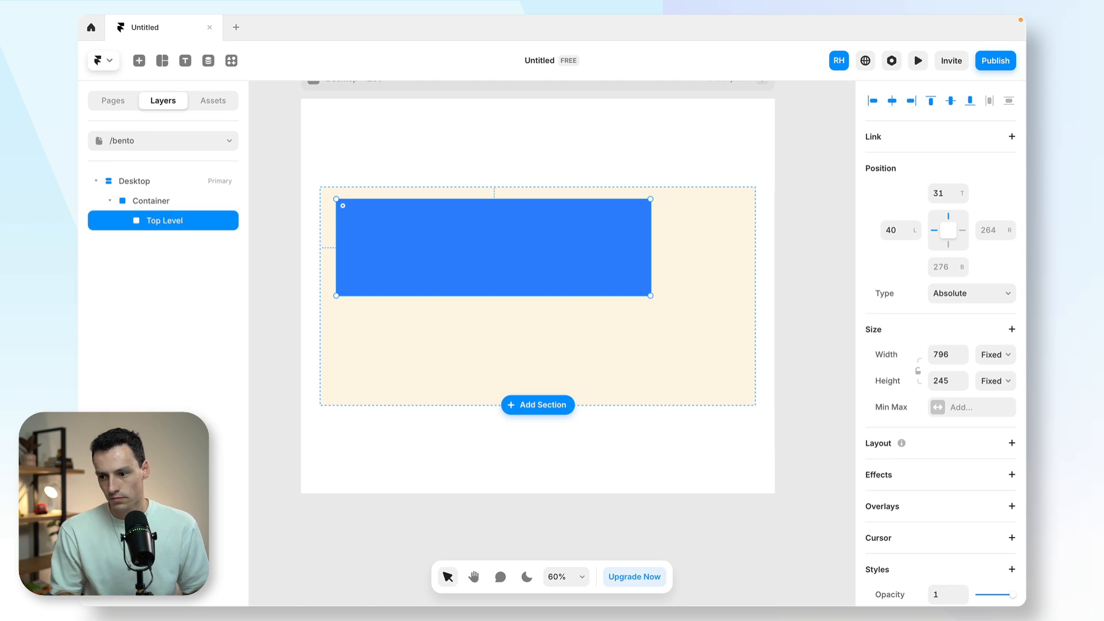
# - Set Top Level's width to 100% and add a vertical stack layout to the Container
pyautogui.click(939, 353)
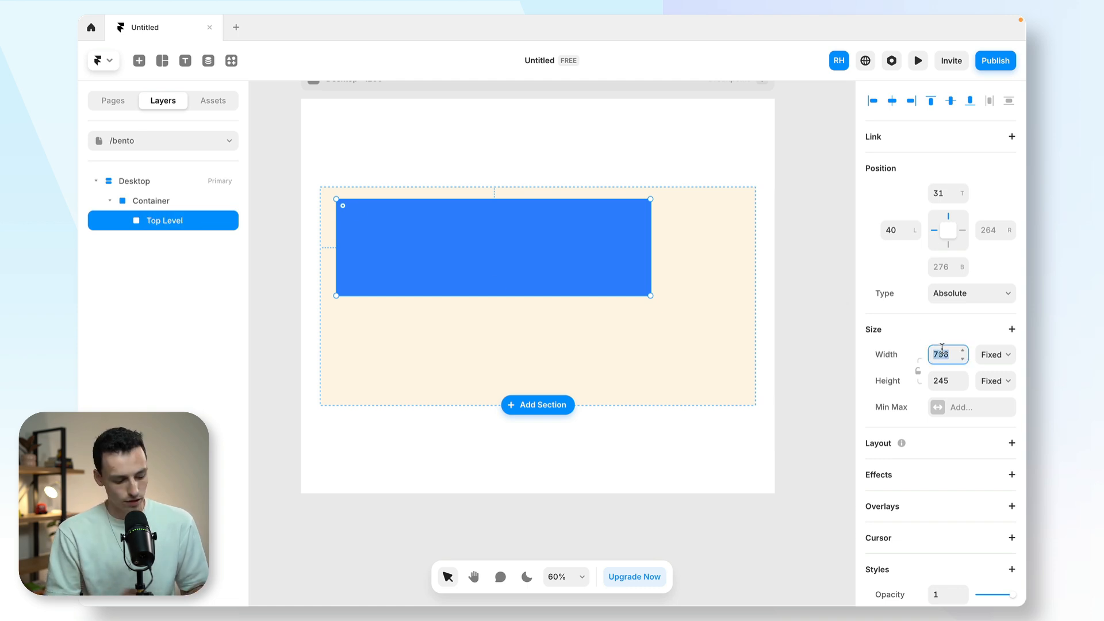
pyautogui.write('100%')
pyautogui.press('Return')
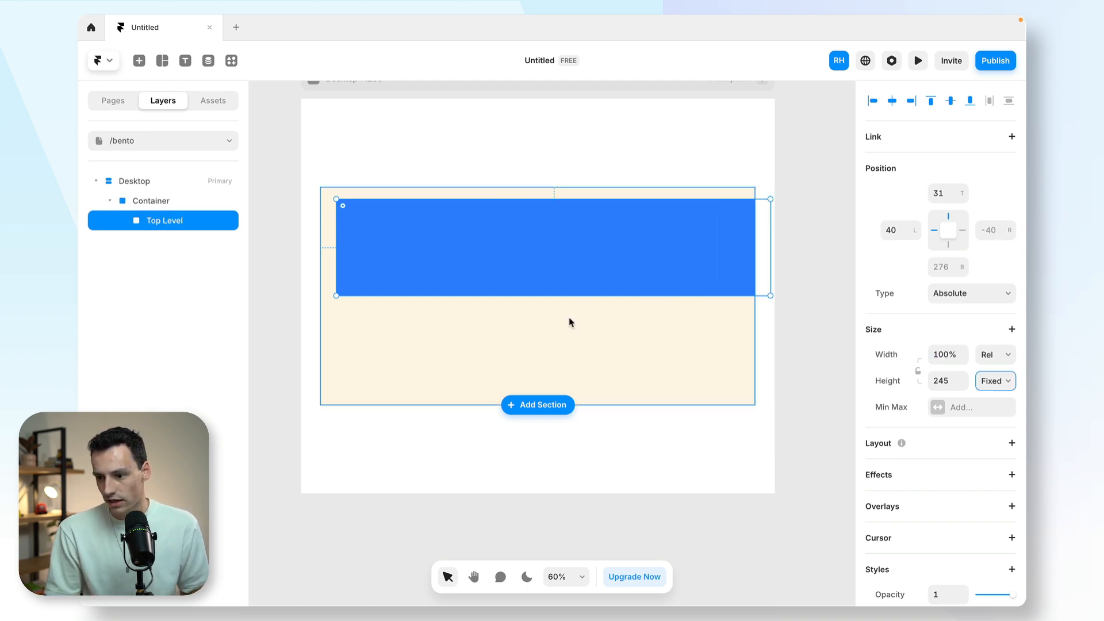
pyautogui.click(569, 320)
pyautogui.click(1011, 343)
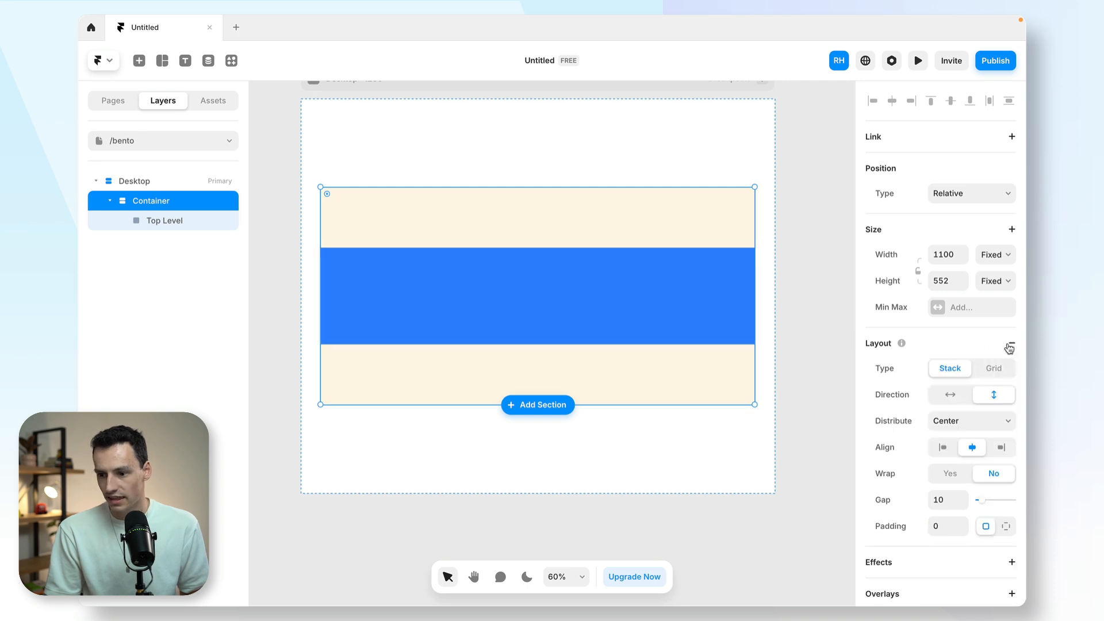
pyautogui.press('t')
pyautogui.click(450, 267)
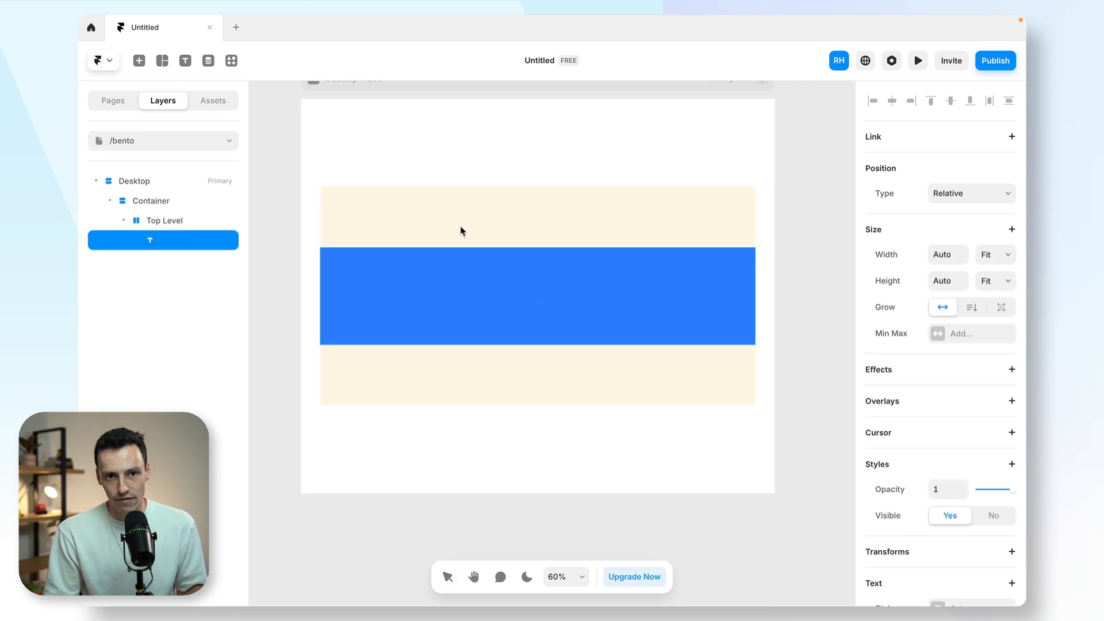
pyautogui.click(450, 273)
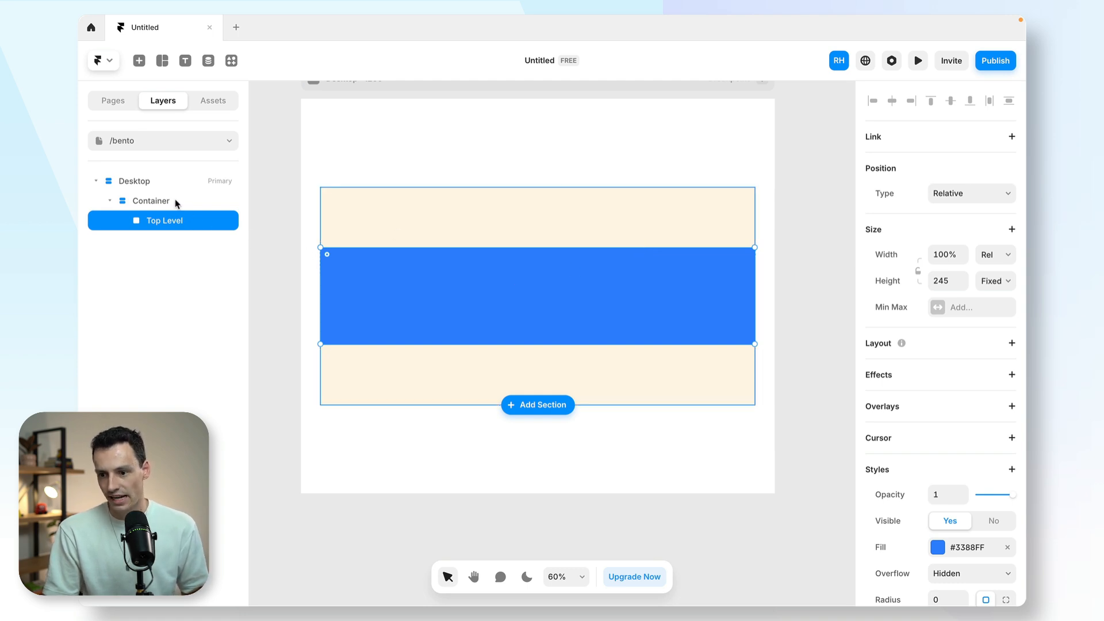
# - Duplicate the Top Level frame inside the Container and rename the copy Bottom Level
pyautogui.hotkey('ctrl', 'd')
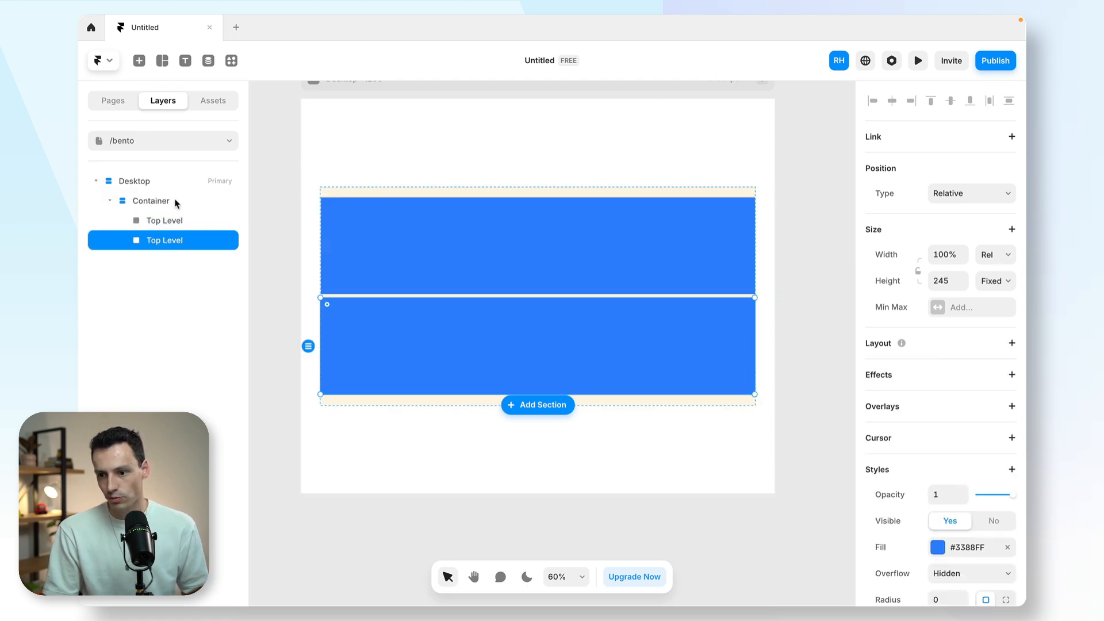
pyautogui.doubleClick(176, 241)
pyautogui.write('Bottom')
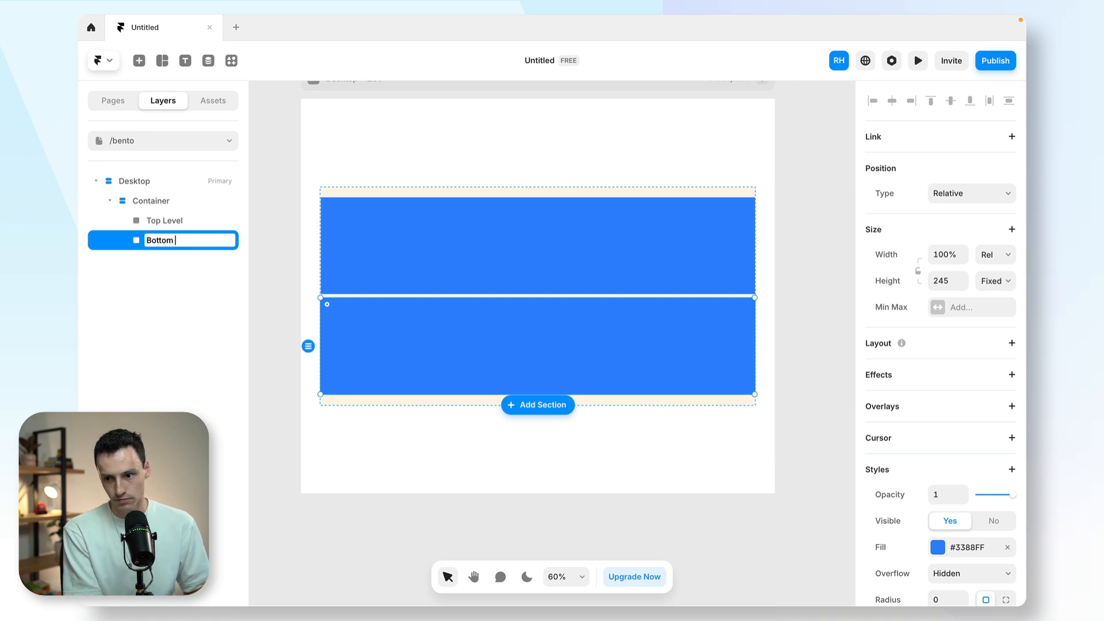
pyautogui.write(' Level')
pyautogui.press('Return')
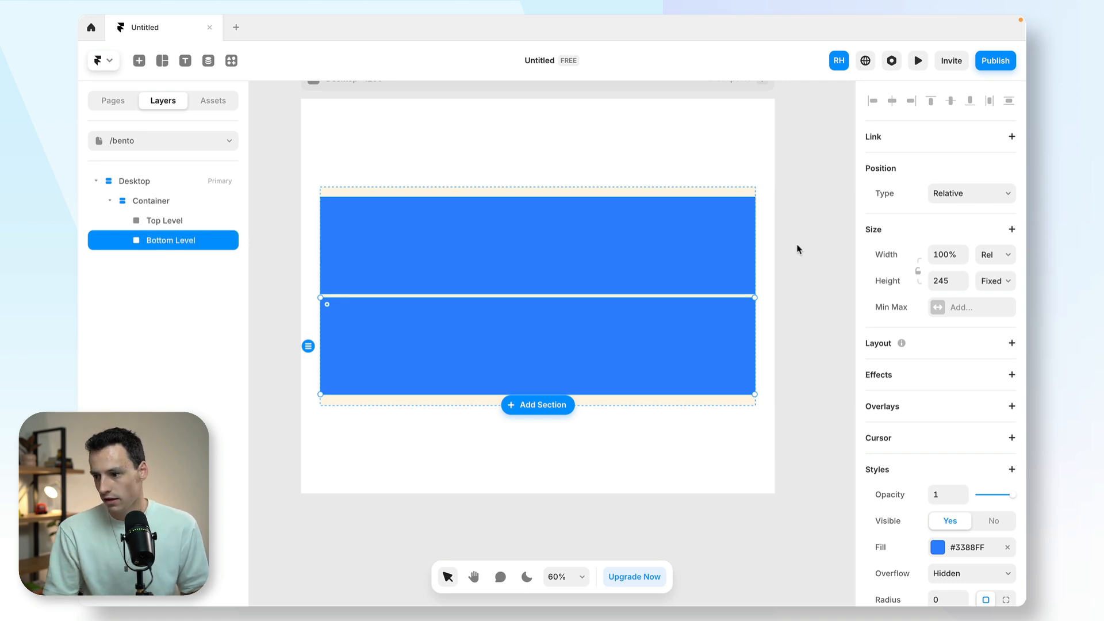
# - Set Bottom Level's height to Fill and Top Level's fixed height to 250
pyautogui.click(991, 281)
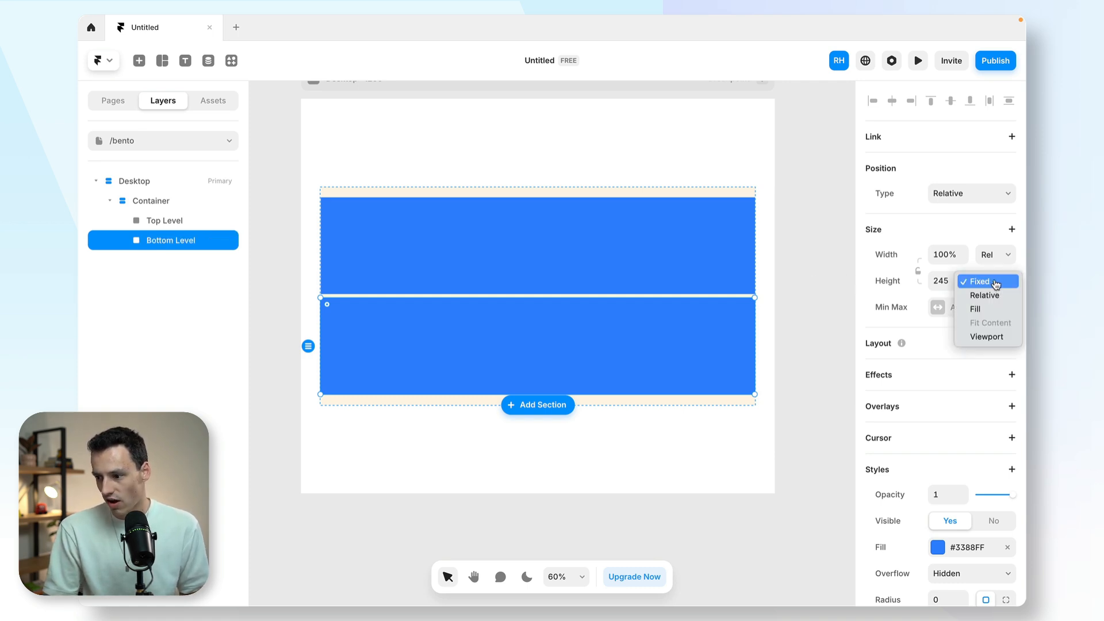
pyautogui.click(998, 310)
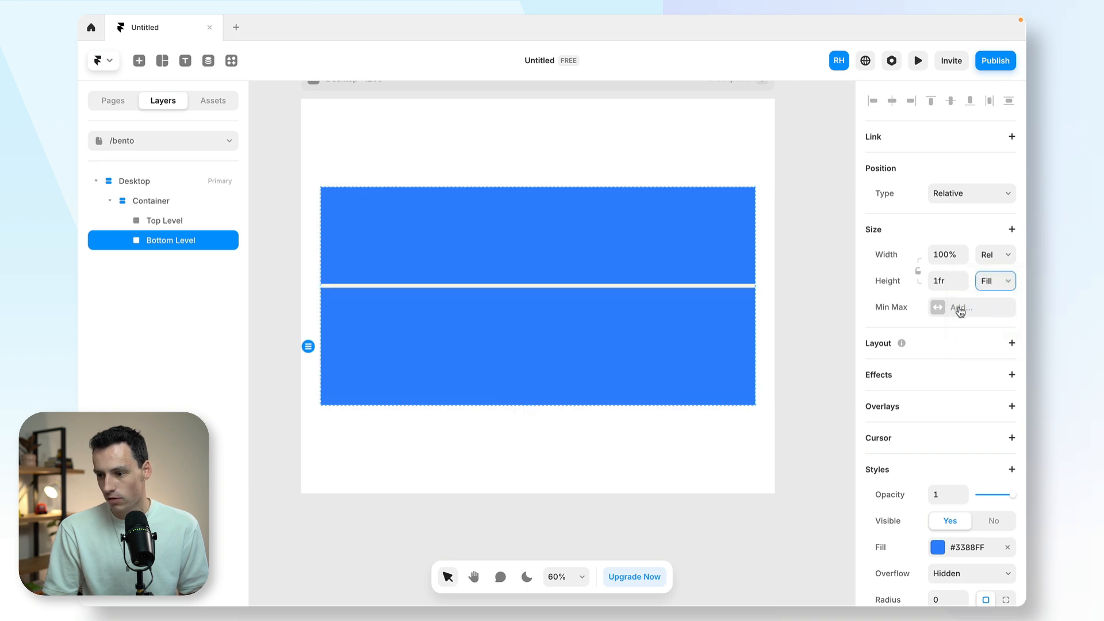
pyautogui.click(665, 252)
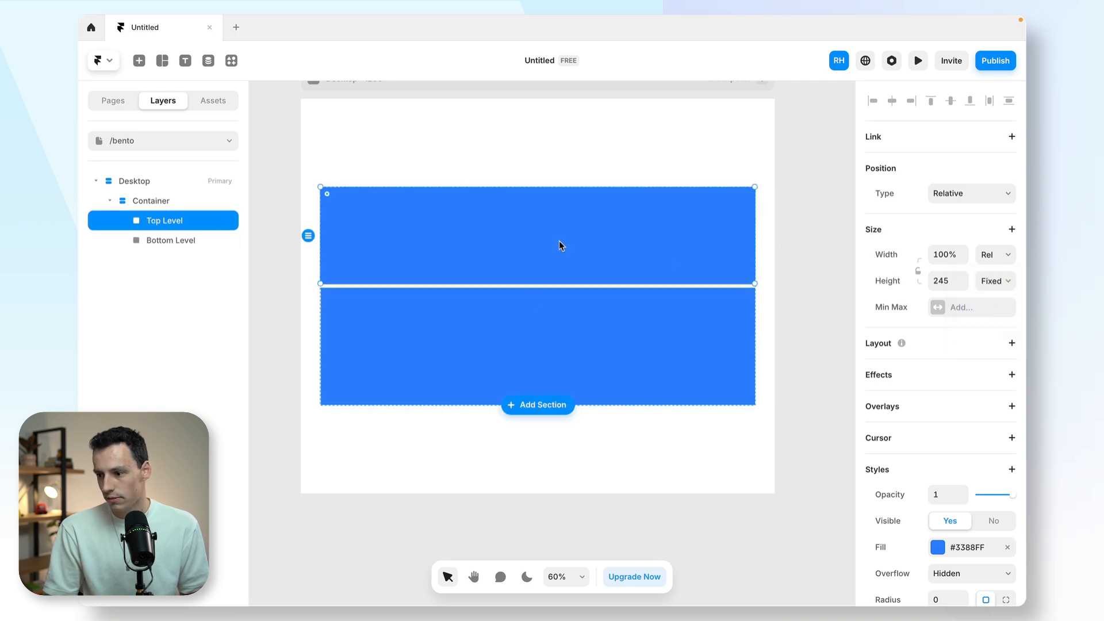
pyautogui.click(952, 284)
pyautogui.write('350')
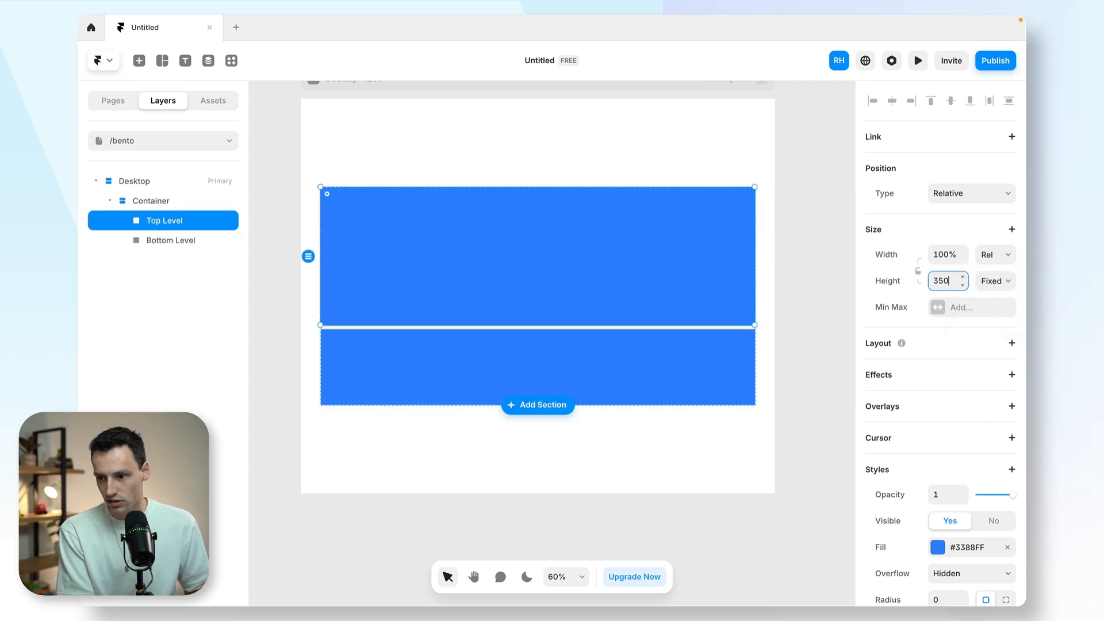
pyautogui.press('BackSpace')
pyautogui.press('BackSpace')
pyautogui.press('BackSpace')
pyautogui.write('250')
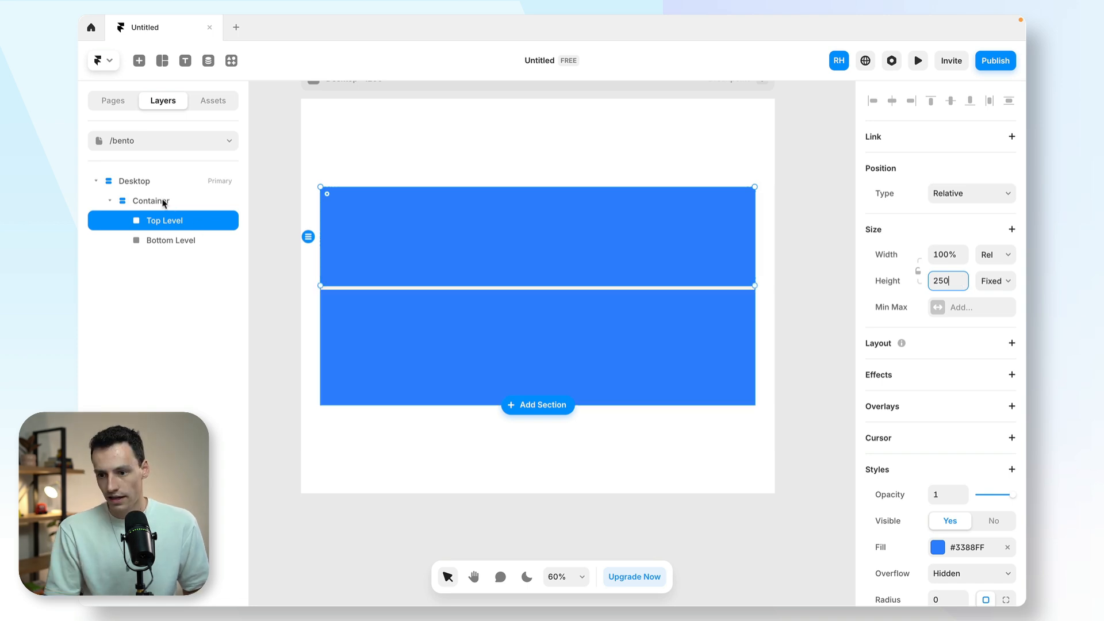
# - Enlarge the Container's height to about 586 and set its stack gap to 15
pyautogui.click(163, 200)
pyautogui.moveTo(607, 405); pyautogui.dragTo(601, 436)
pyautogui.click(945, 500)
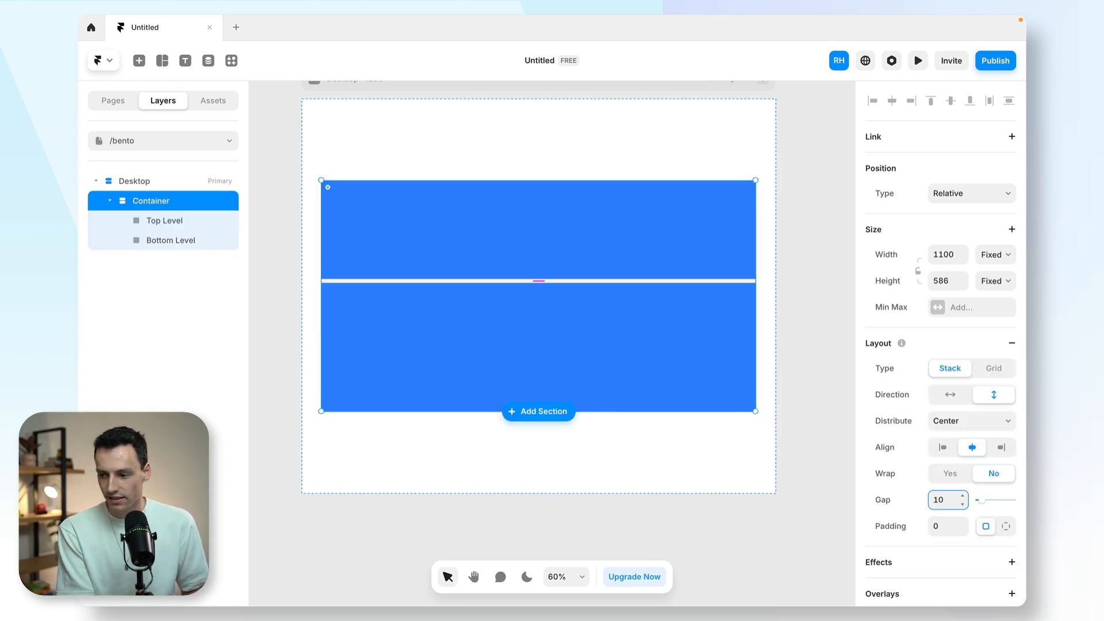
pyautogui.press('BackSpace')
pyautogui.write('5')
pyautogui.press('Return')
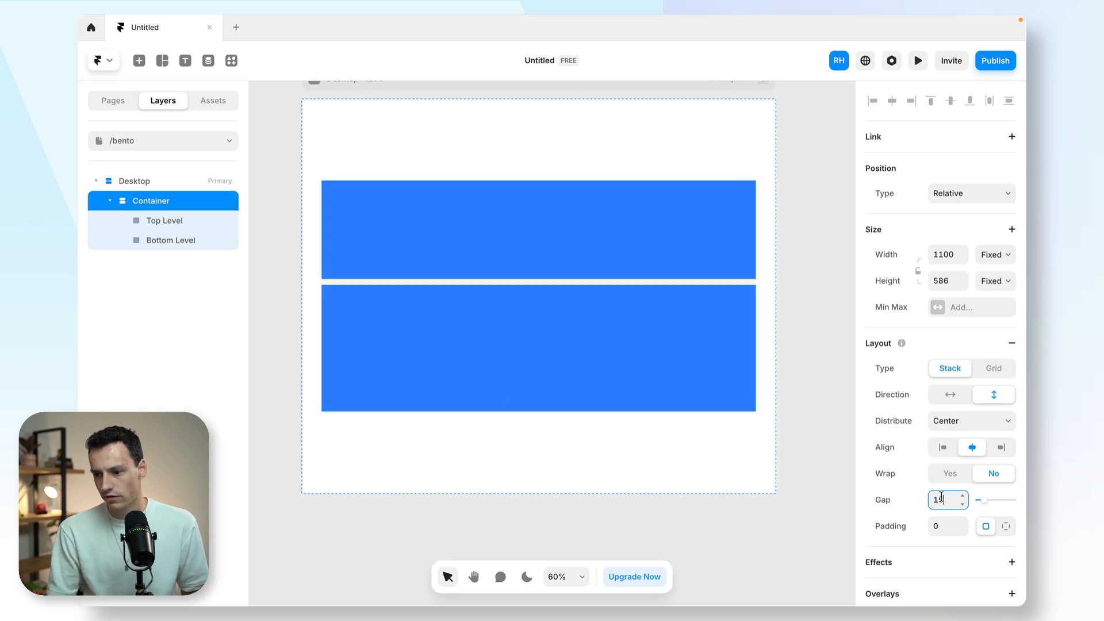
# - Change the fill of both Top Level and Bottom Level to light grey #D9D9D9
pyautogui.click(446, 256)
pyautogui.keyDown('shift'); pyautogui.click(477, 334); pyautogui.keyUp('shift')
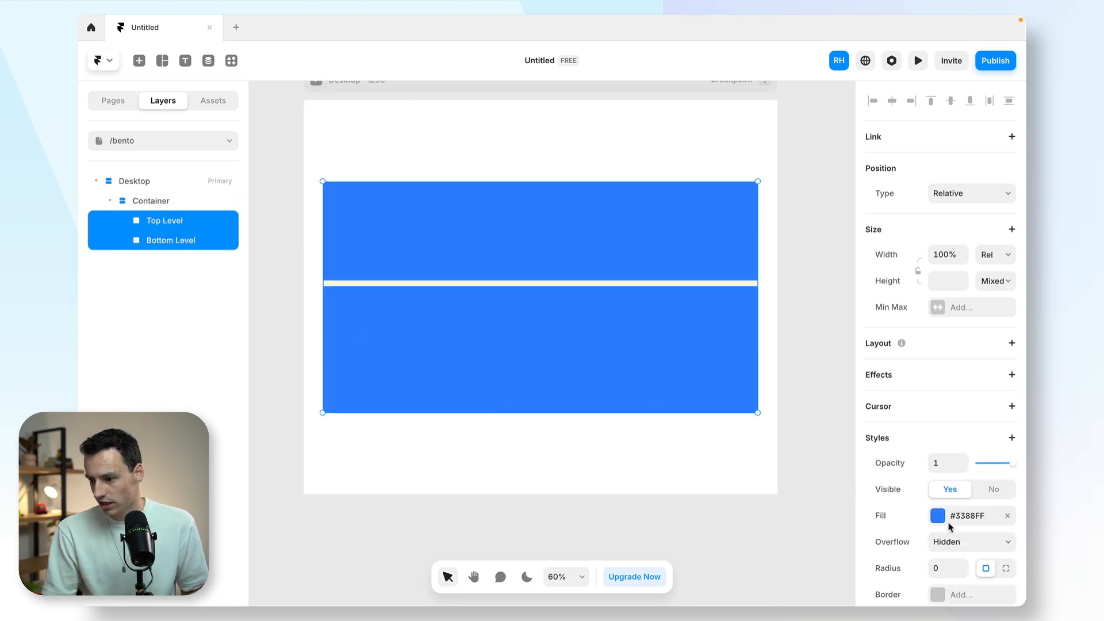
pyautogui.click(938, 515)
pyautogui.moveTo(719, 291); pyautogui.dragTo(673, 252)
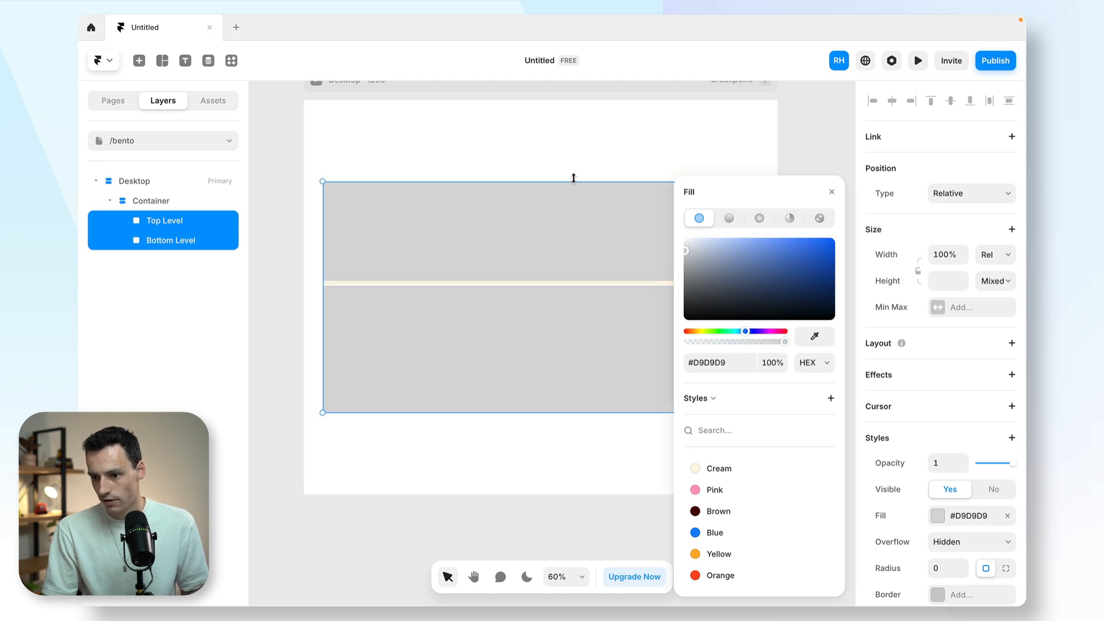
pyautogui.press('Escape')
# - Draw a frame about 228 by 222 inside Top Level
pyautogui.click(500, 209)
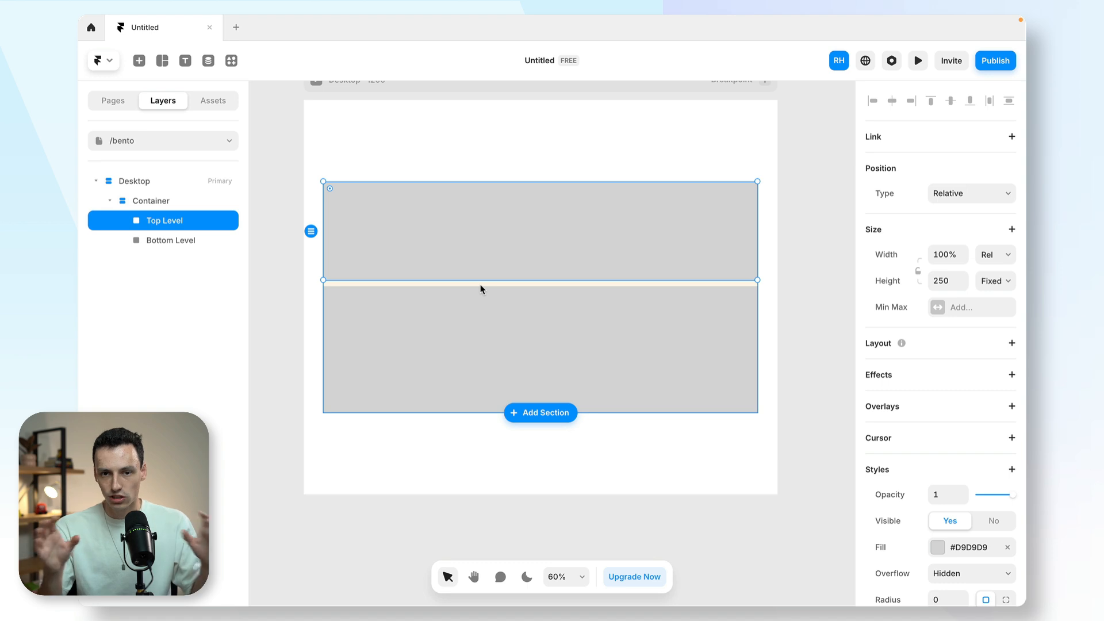
pyautogui.press('f')
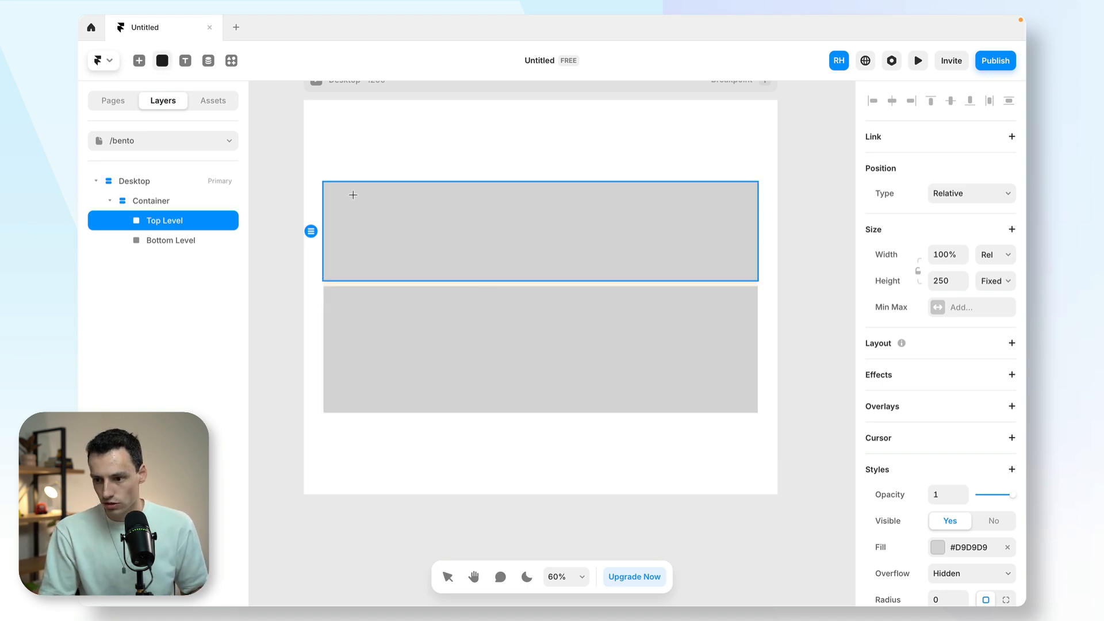
pyautogui.moveTo(350, 189); pyautogui.dragTo(440, 276)
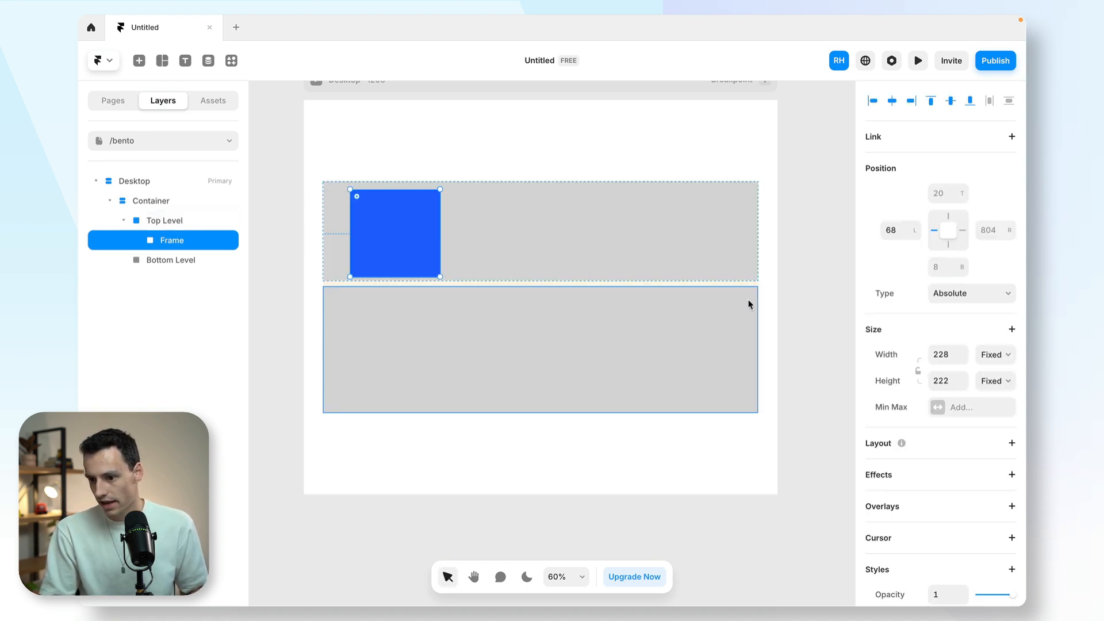
# - Set the new frame's width to 250 and its height to 100% of Top Level
pyautogui.click(947, 354)
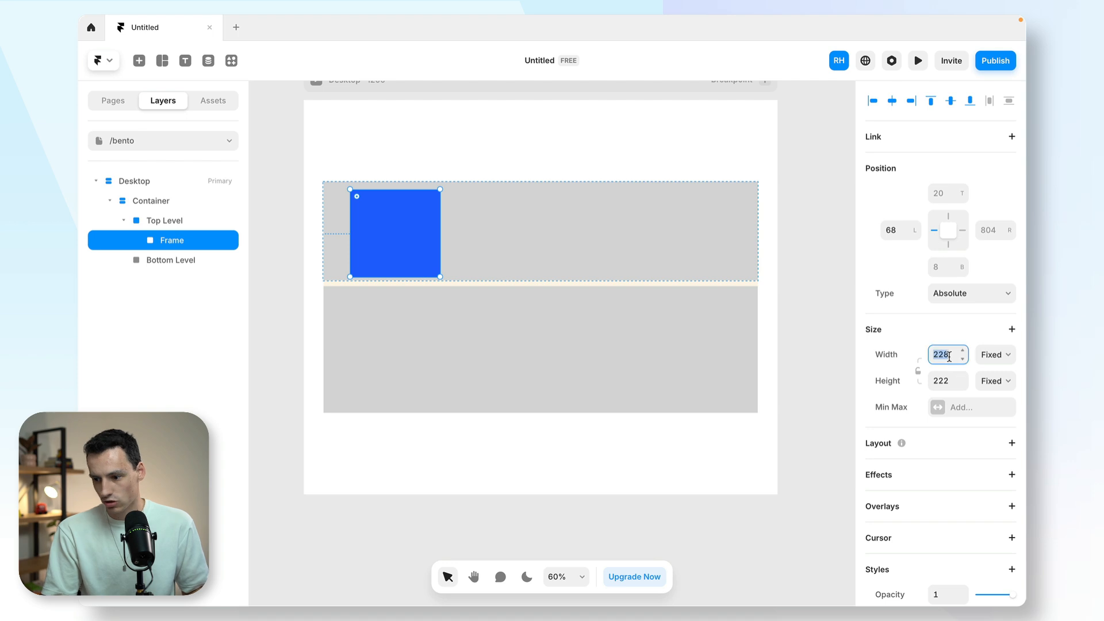
pyautogui.write('250')
pyautogui.press('Return')
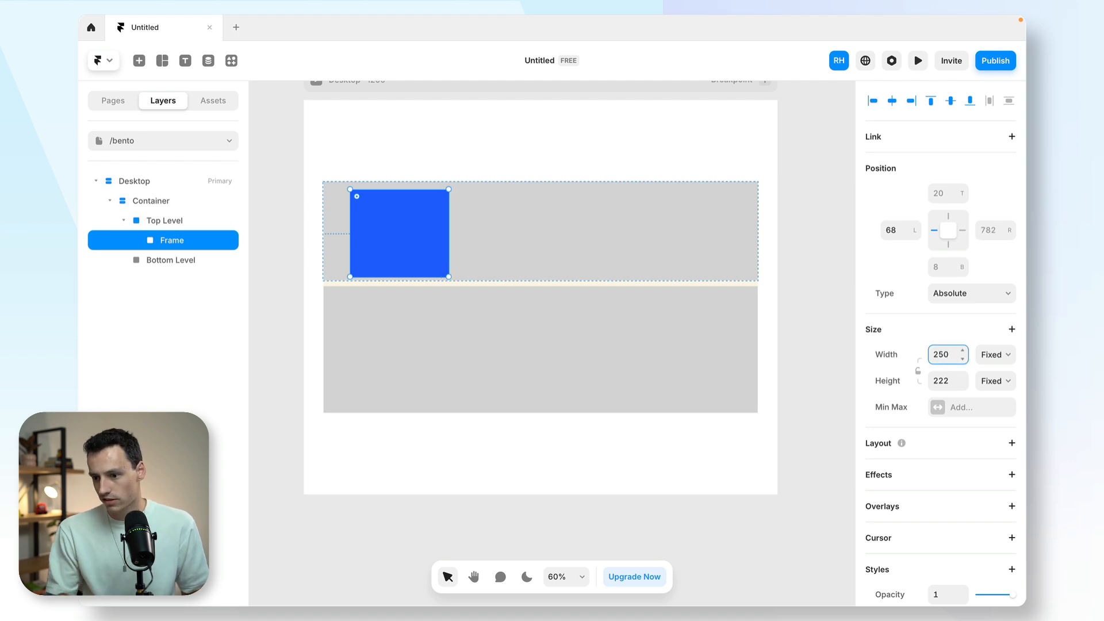
pyautogui.click(945, 380)
pyautogui.write('100%')
pyautogui.press('Return')
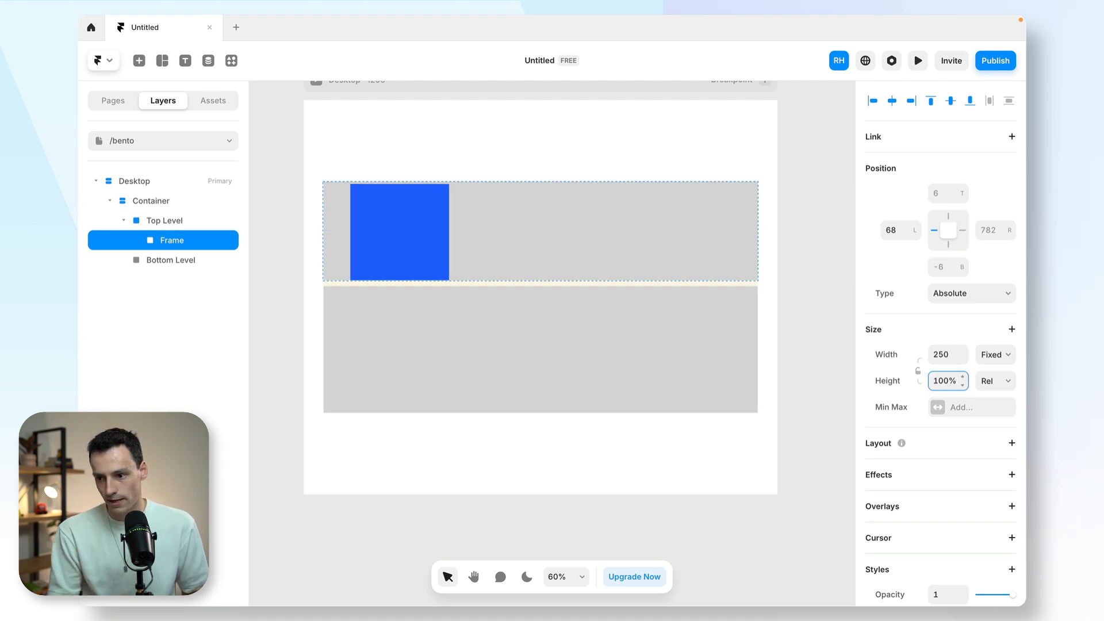
# - Add a horizontal stack layout to Top Level with its content distributed from Start
pyautogui.click(532, 251)
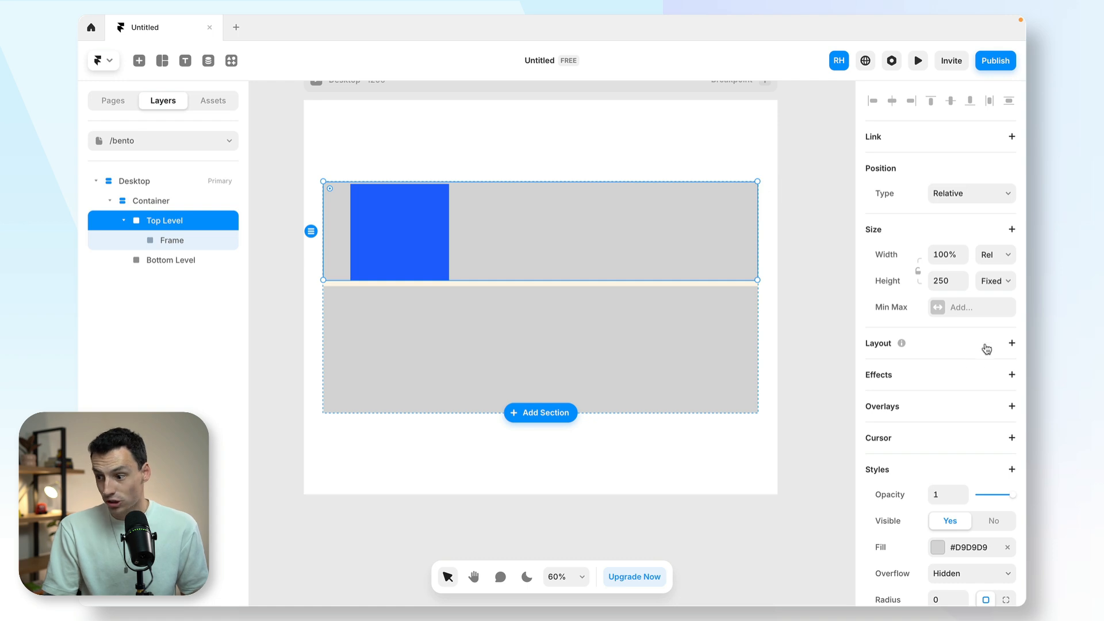
pyautogui.click(1011, 345)
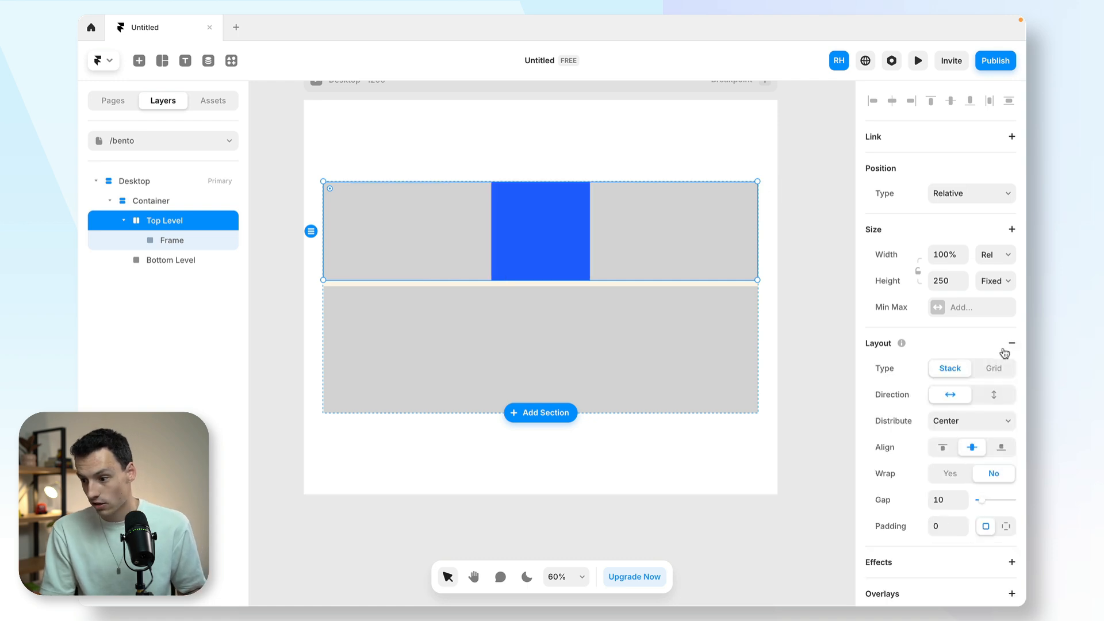
pyautogui.click(971, 420)
pyautogui.click(971, 407)
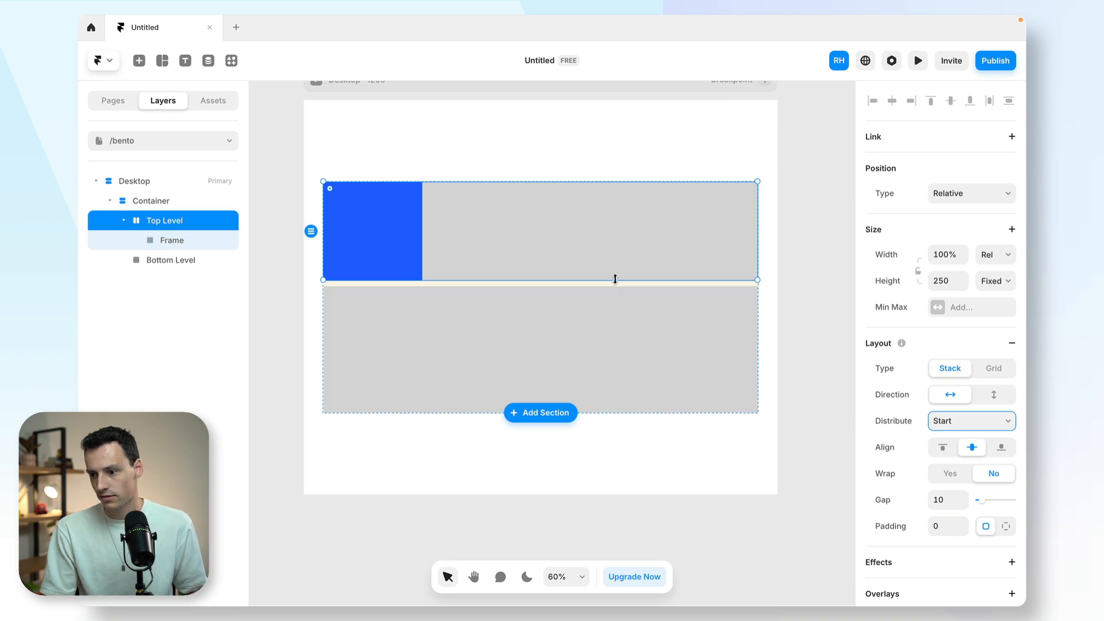
# - Set Top Level's fixed height to 280
pyautogui.click(950, 282)
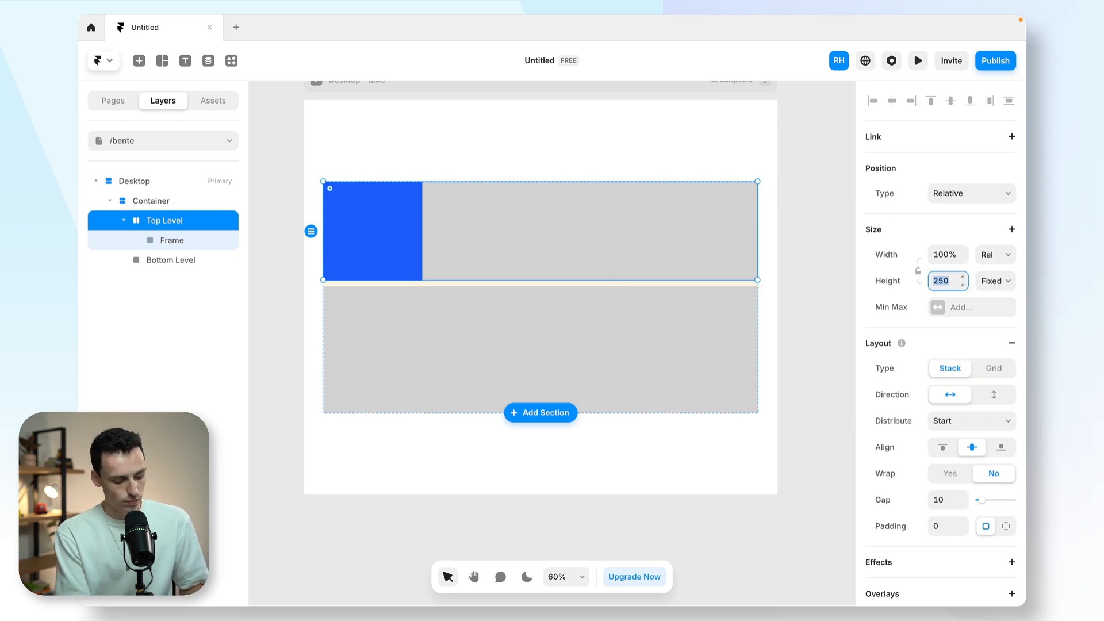
pyautogui.write('300')
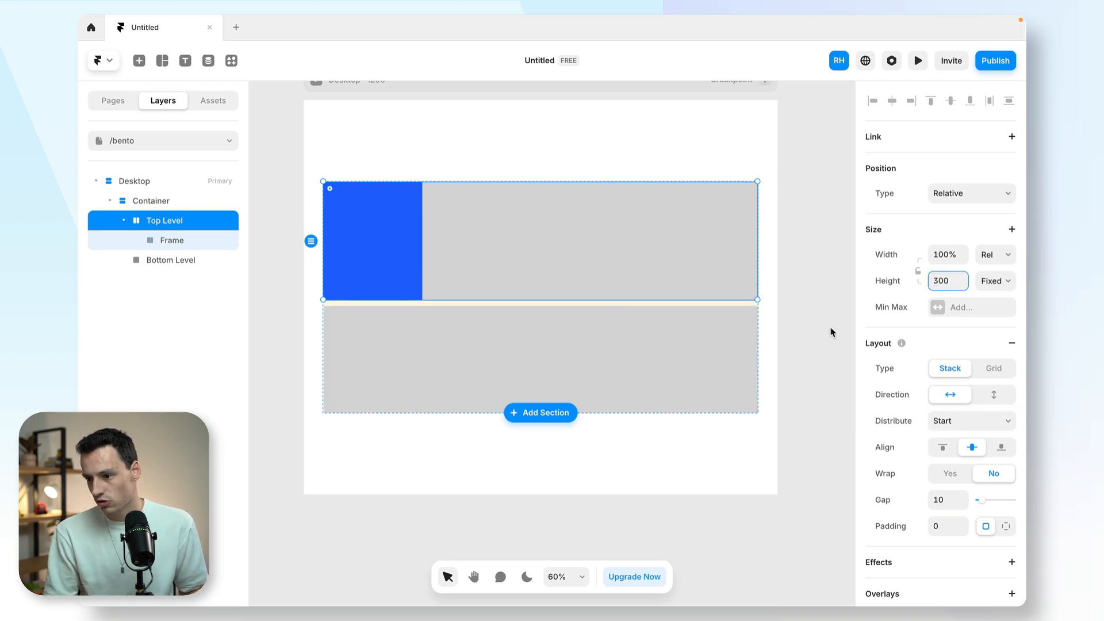
pyautogui.write('0')
pyautogui.press('BackSpace')
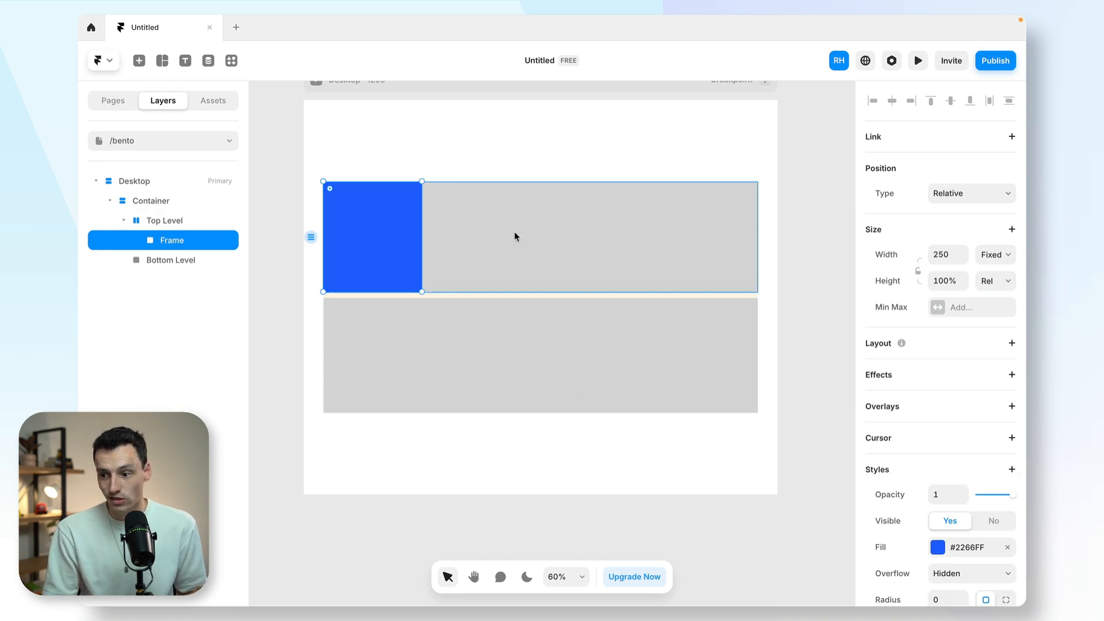
# - Paste a copy of the blue frame into Top Level and set the copy's width to 400
pyautogui.click(458, 220)
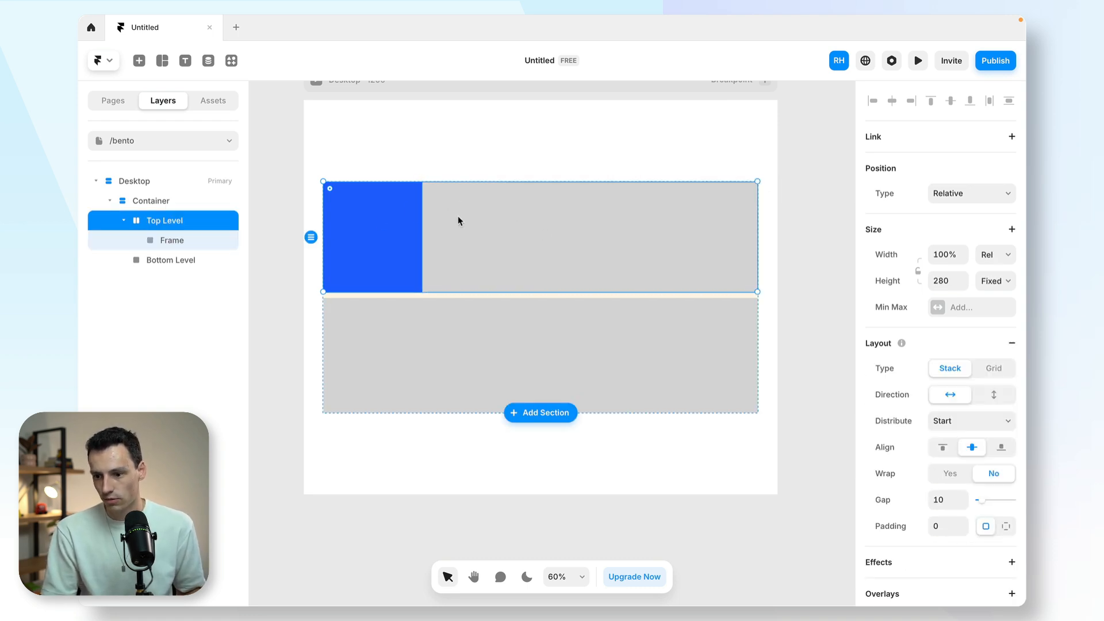
pyautogui.press('super+v')
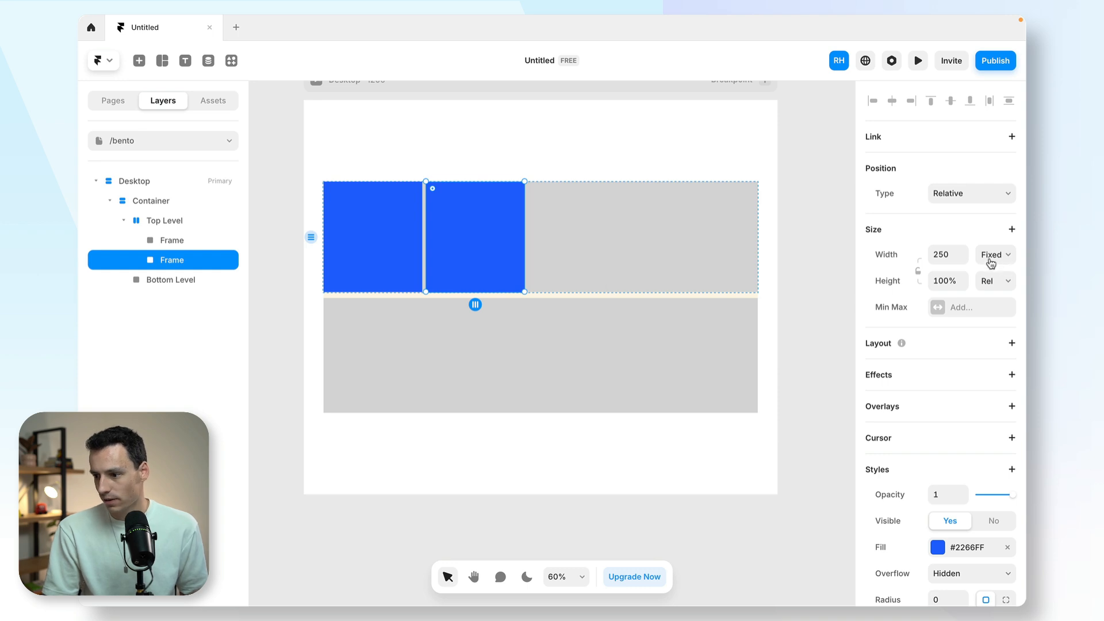
pyautogui.click(946, 261)
pyautogui.write('400')
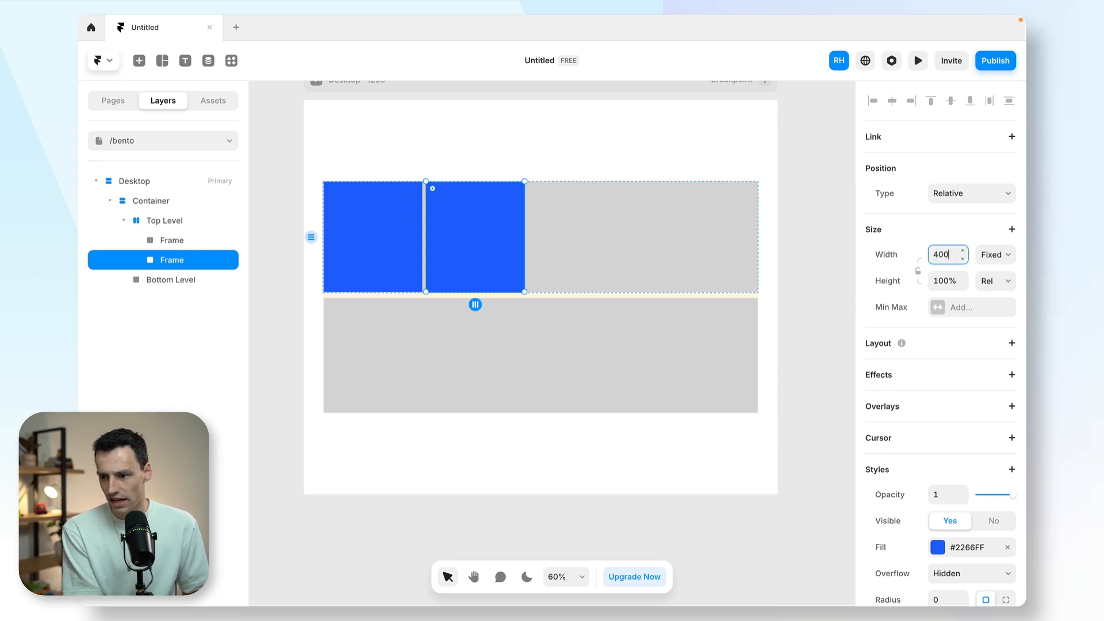
pyautogui.press('Return')
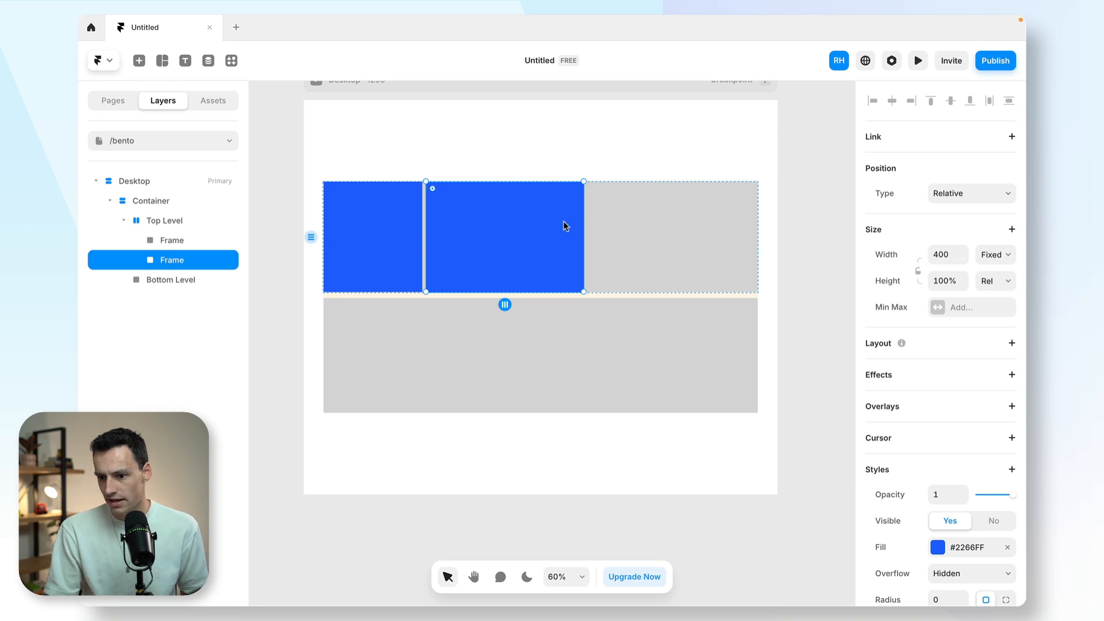
# - Duplicate the 400-wide frame in Top Level and set the third frame's width to Fill
pyautogui.hotkey('ctrl', 'd')
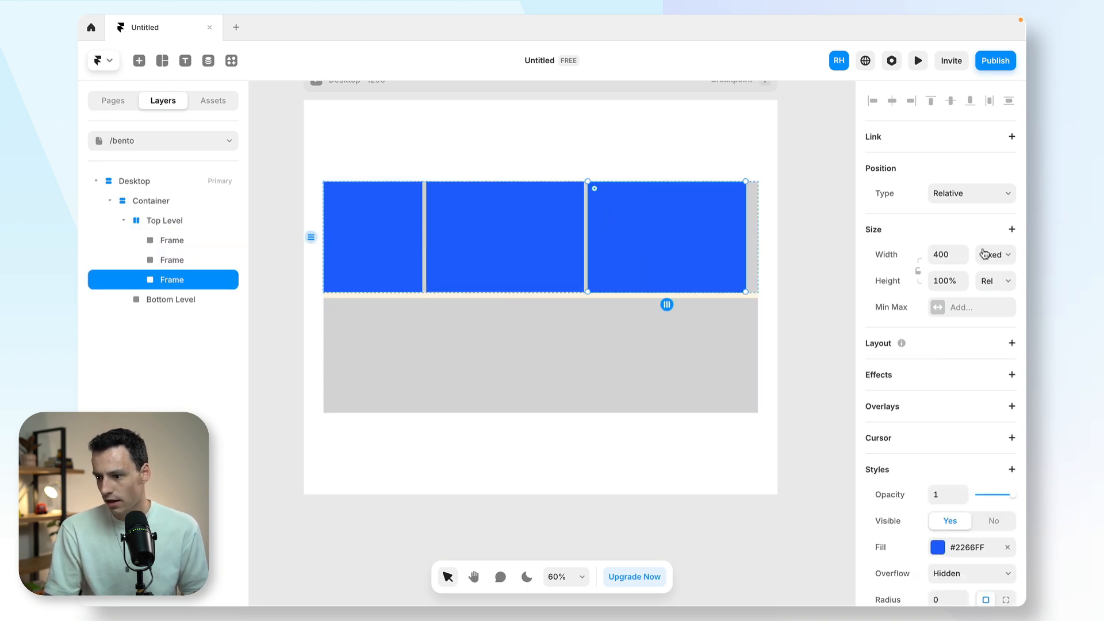
pyautogui.click(1006, 254)
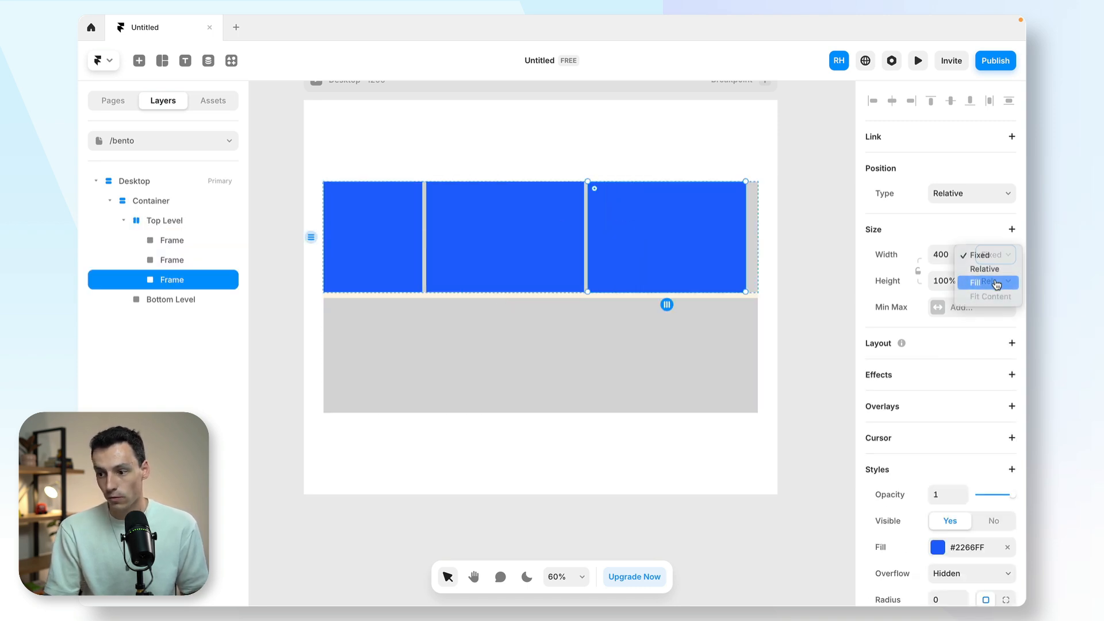
pyautogui.click(996, 284)
pyautogui.click(387, 228)
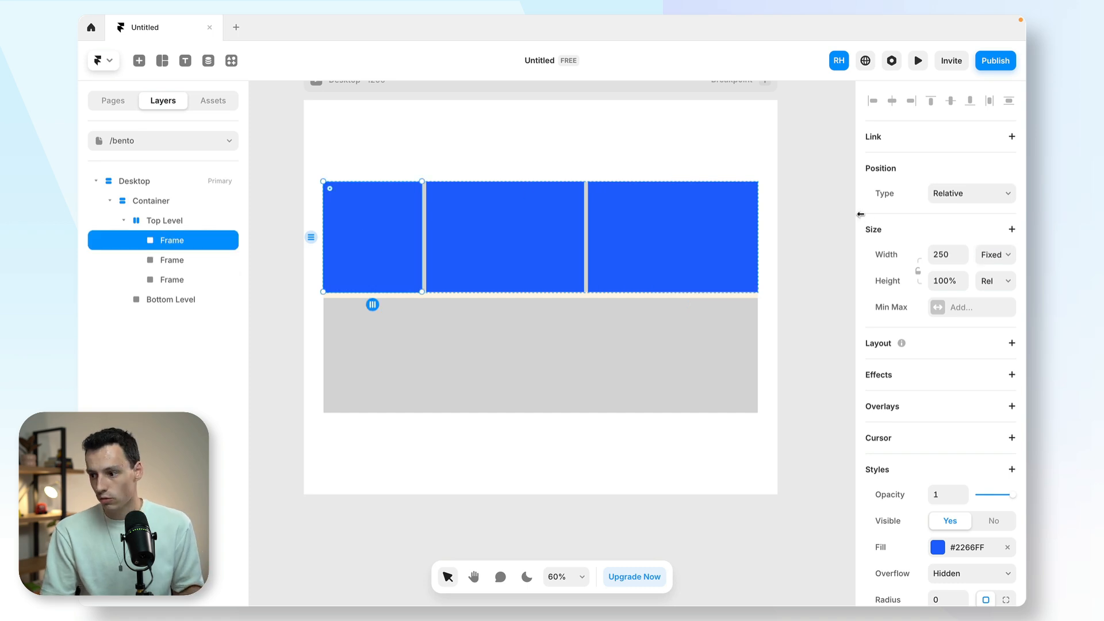
pyautogui.click(999, 261)
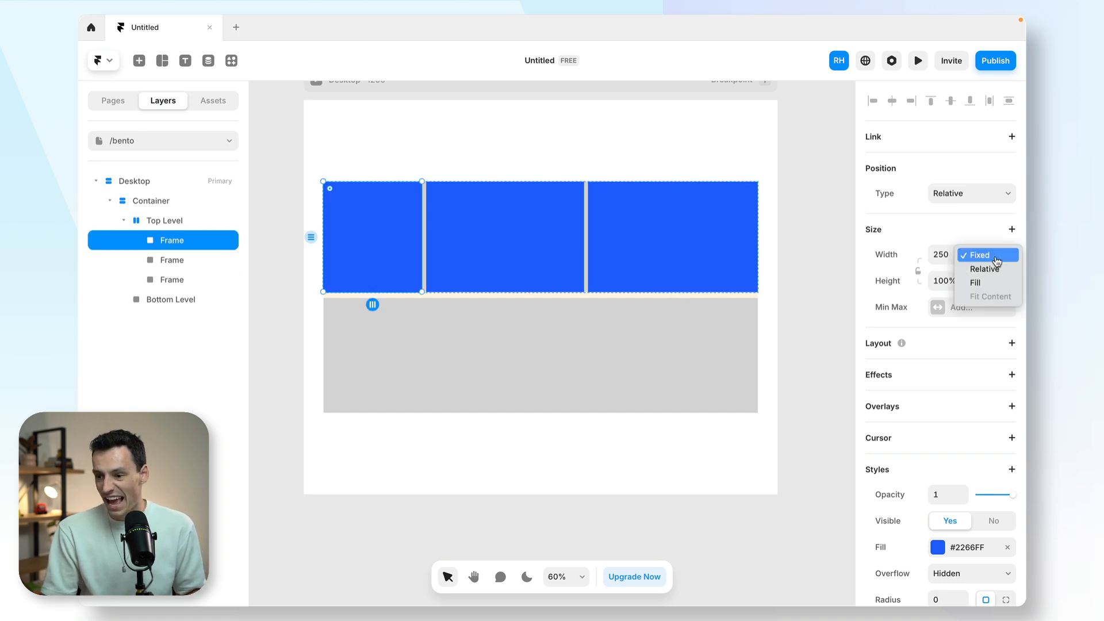
pyautogui.click(999, 260)
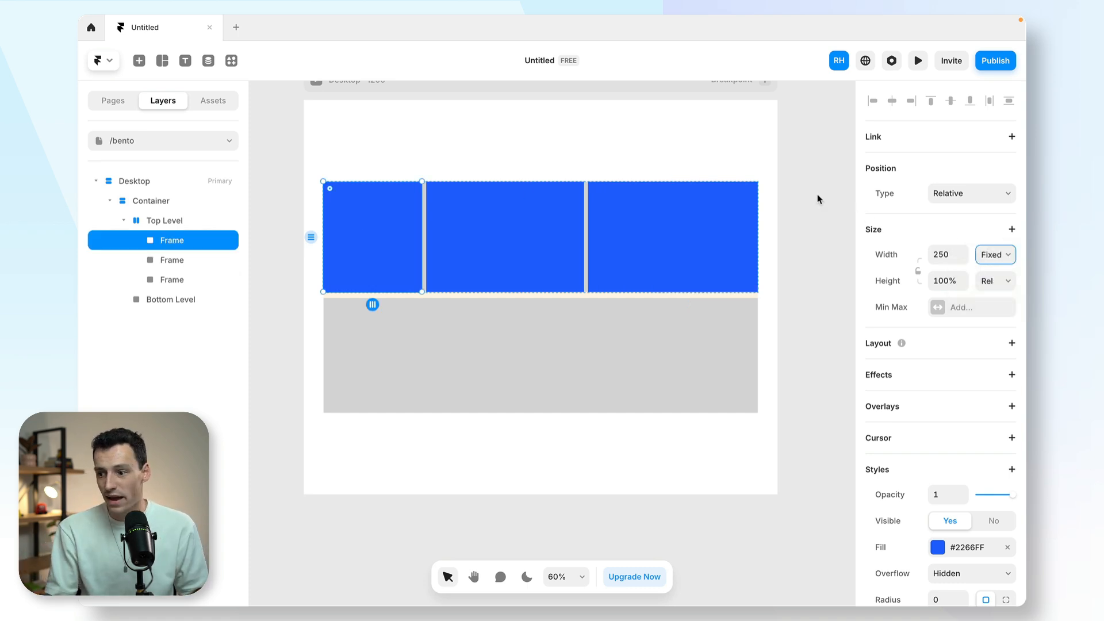
pyautogui.click(708, 215)
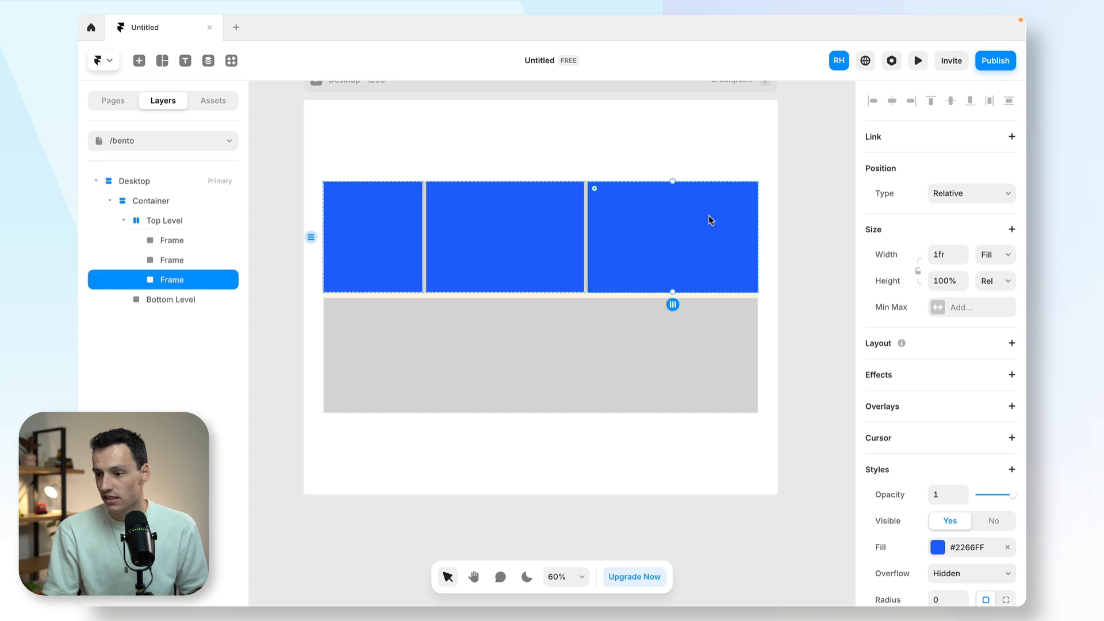
pyautogui.click(790, 229)
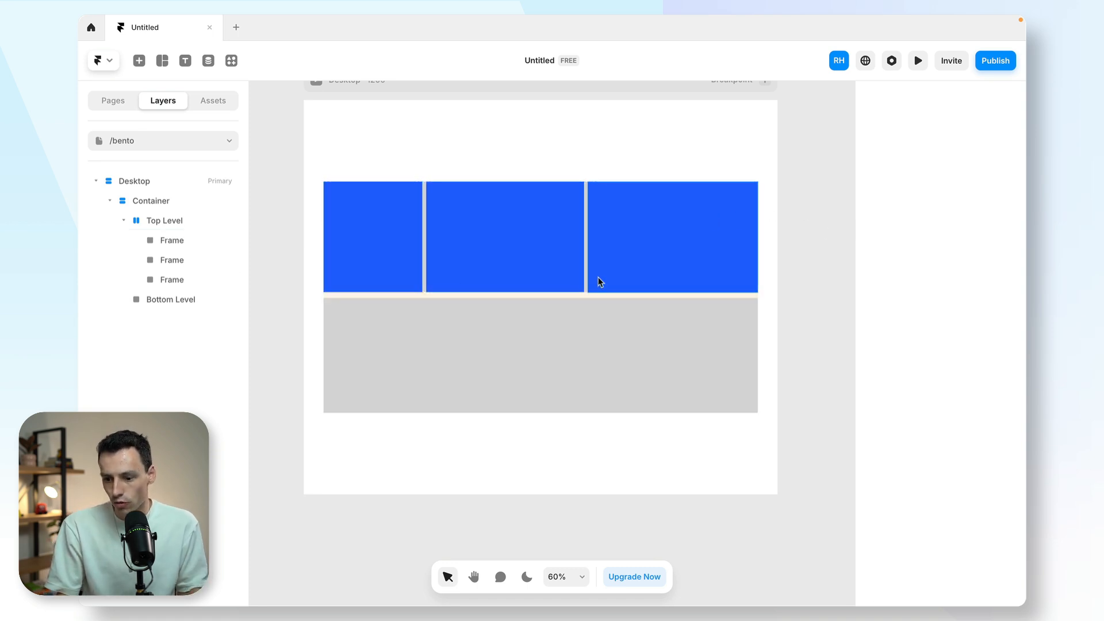
# - Change the fill of all three frames in Top Level to grey #BABABA
pyautogui.click(488, 246)
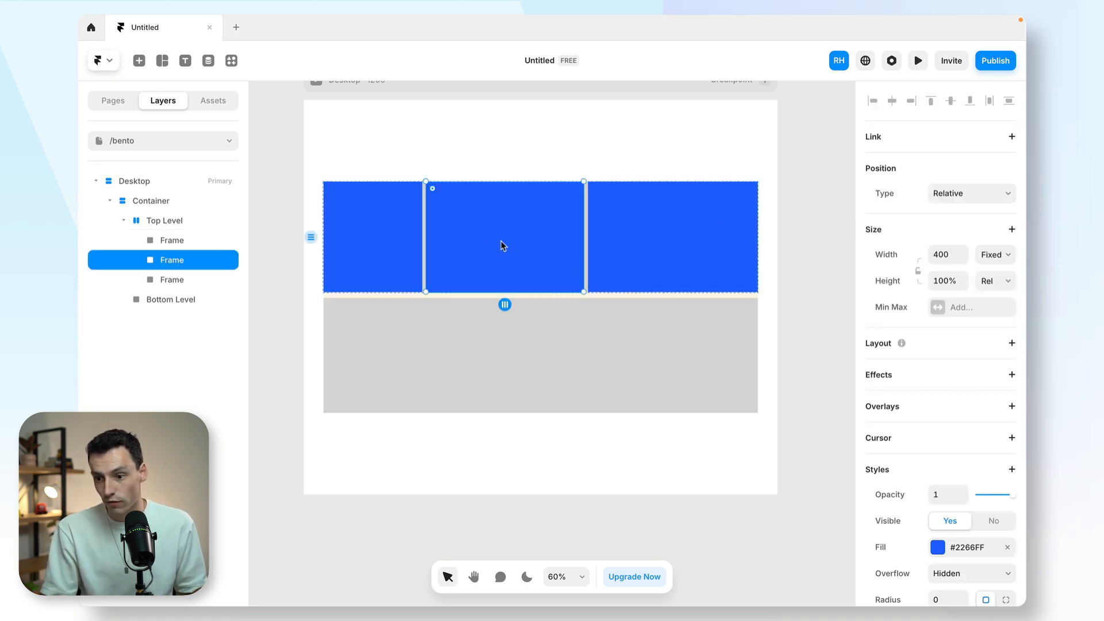
pyautogui.keyDown('shift'); pyautogui.click(402, 238); pyautogui.keyUp('shift')
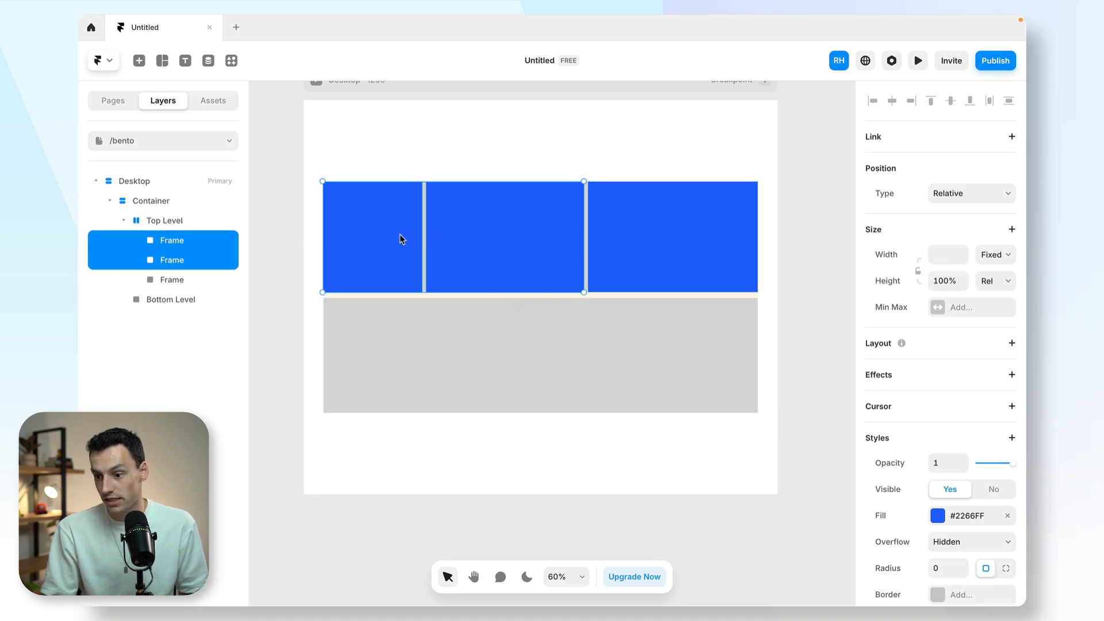
pyautogui.keyDown('shift'); pyautogui.click(626, 223); pyautogui.keyUp('shift')
pyautogui.click(952, 526)
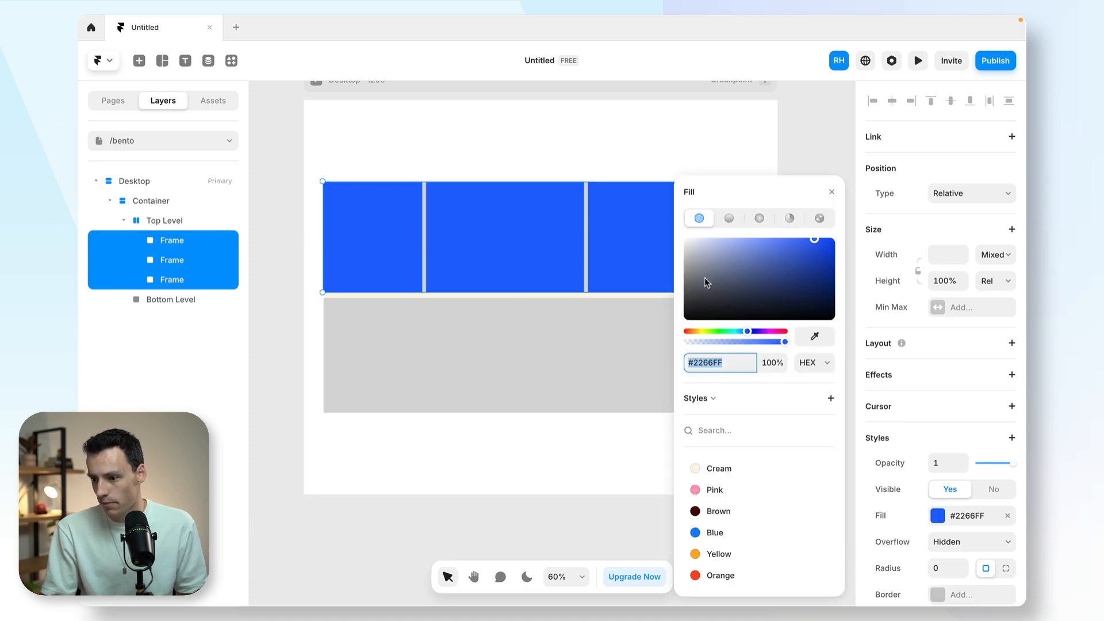
pyautogui.moveTo(705, 277); pyautogui.dragTo(671, 264)
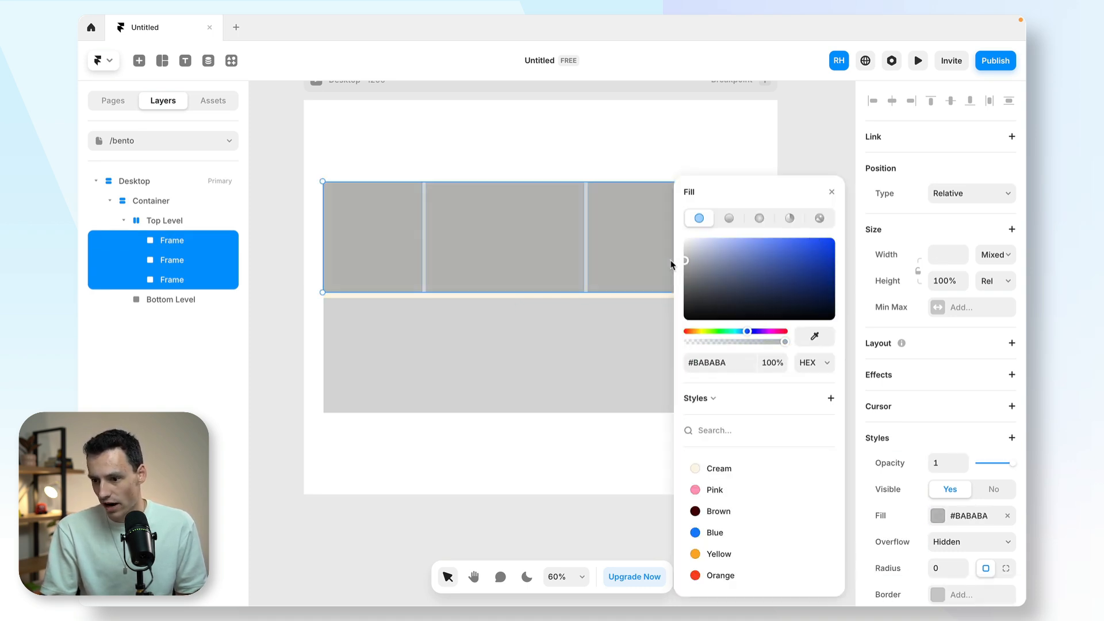
pyautogui.click(794, 153)
# - Draw a frame about 175 by 137 inside Top Level's first frame and add a vertical stack layout to that first frame
pyautogui.click(538, 241)
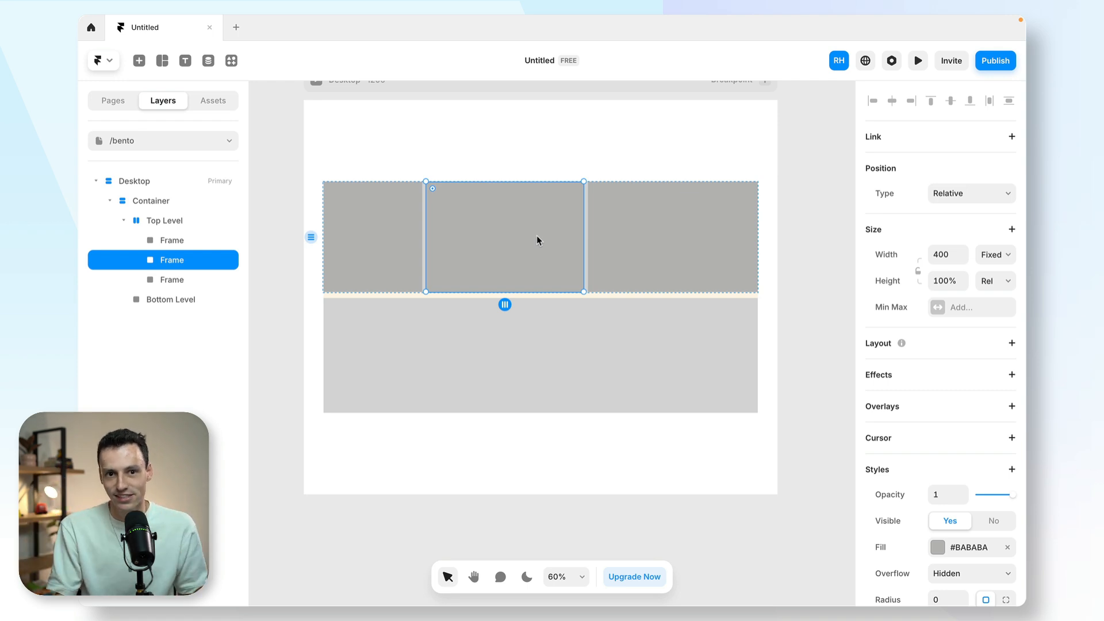
pyautogui.click(357, 202)
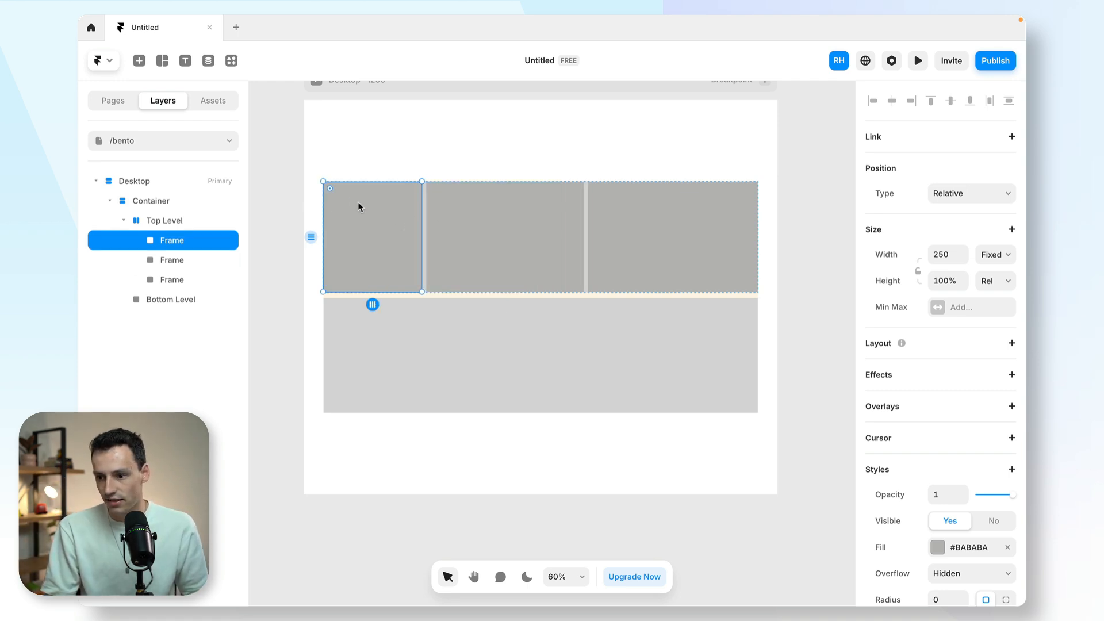
pyautogui.press('f')
pyautogui.moveTo(333, 191); pyautogui.dragTo(402, 244)
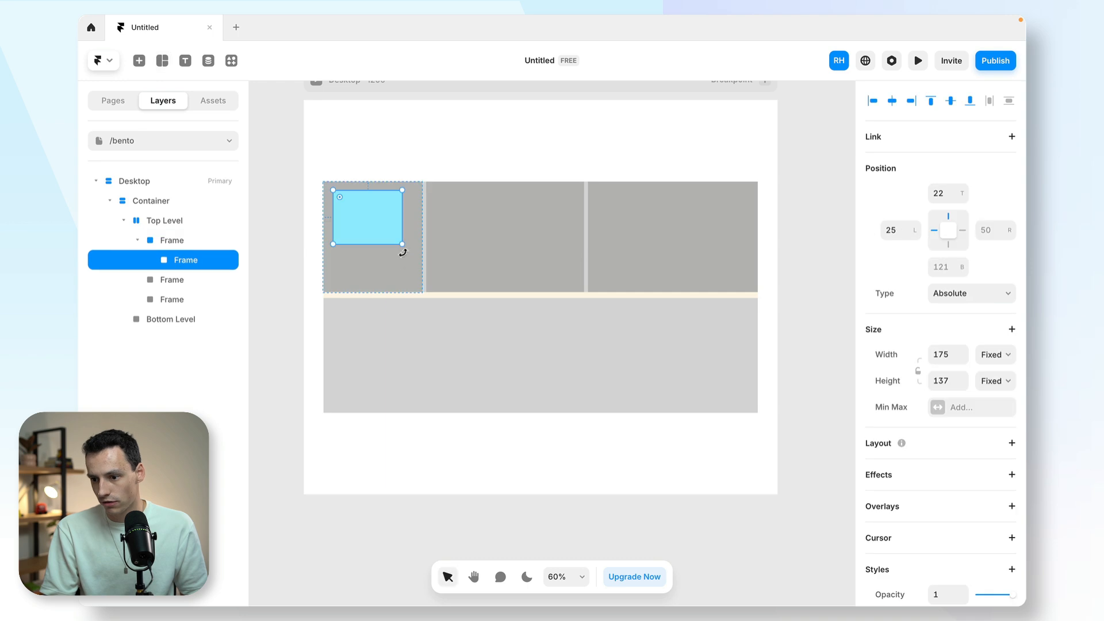
pyautogui.click(393, 269)
pyautogui.click(1009, 347)
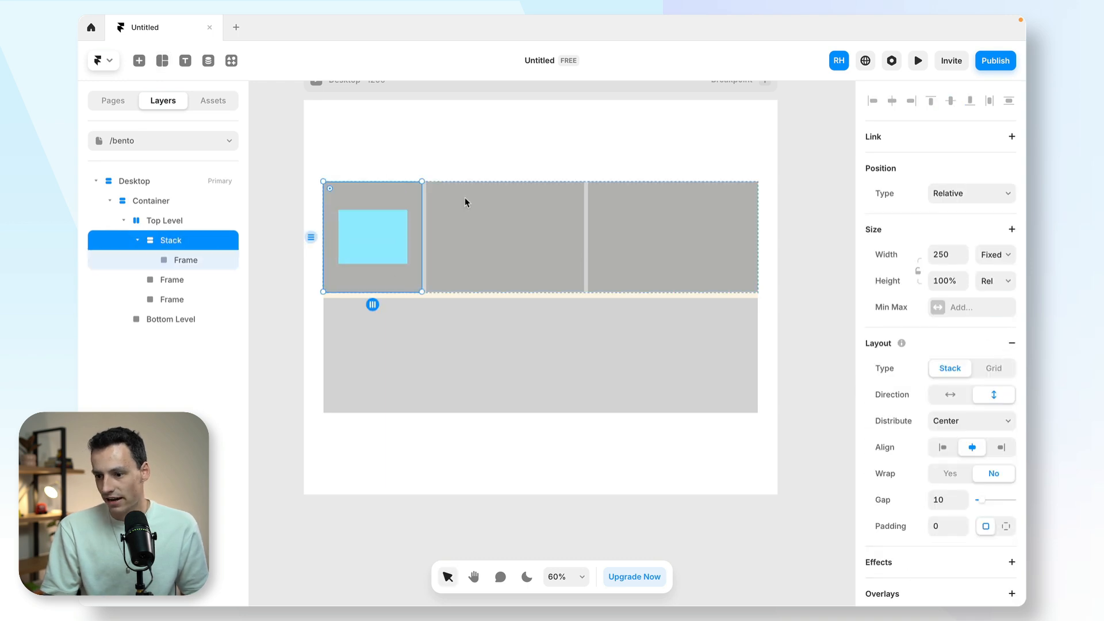
# - Set the blue frame inside Top Level's first stack to 100% width and a fixed height of 150
pyautogui.click(363, 223)
pyautogui.click(944, 254)
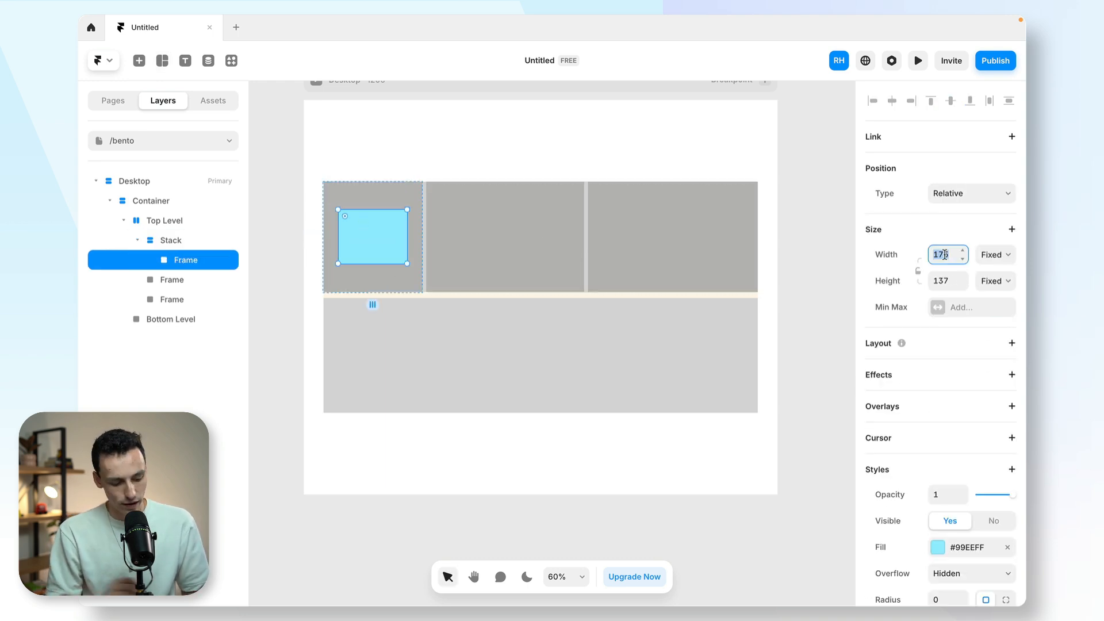
pyautogui.write('100%')
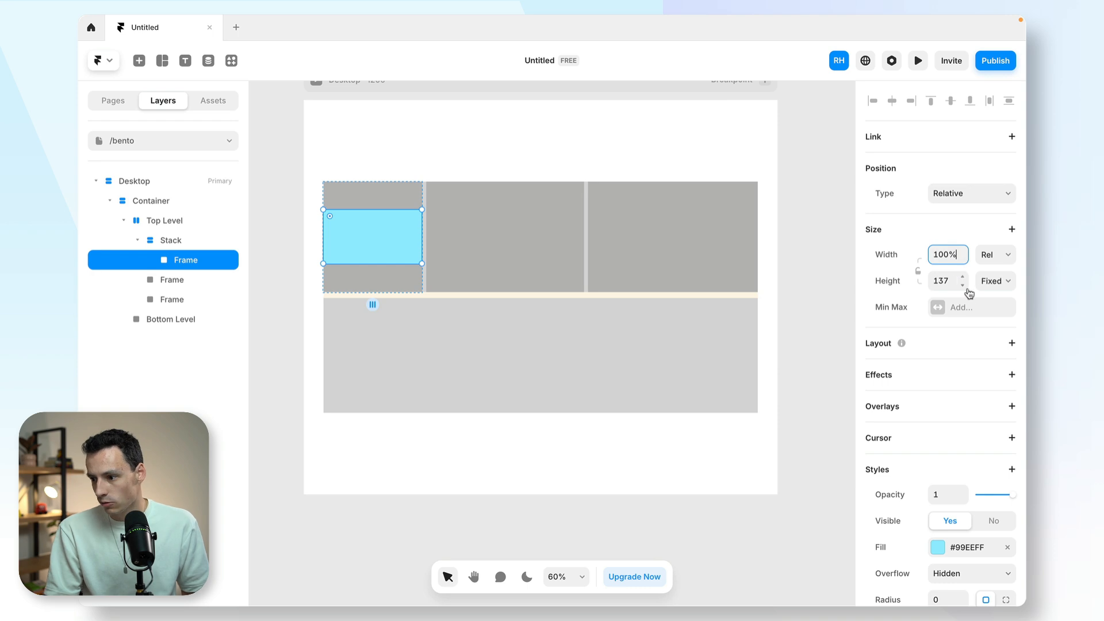
pyautogui.click(995, 280)
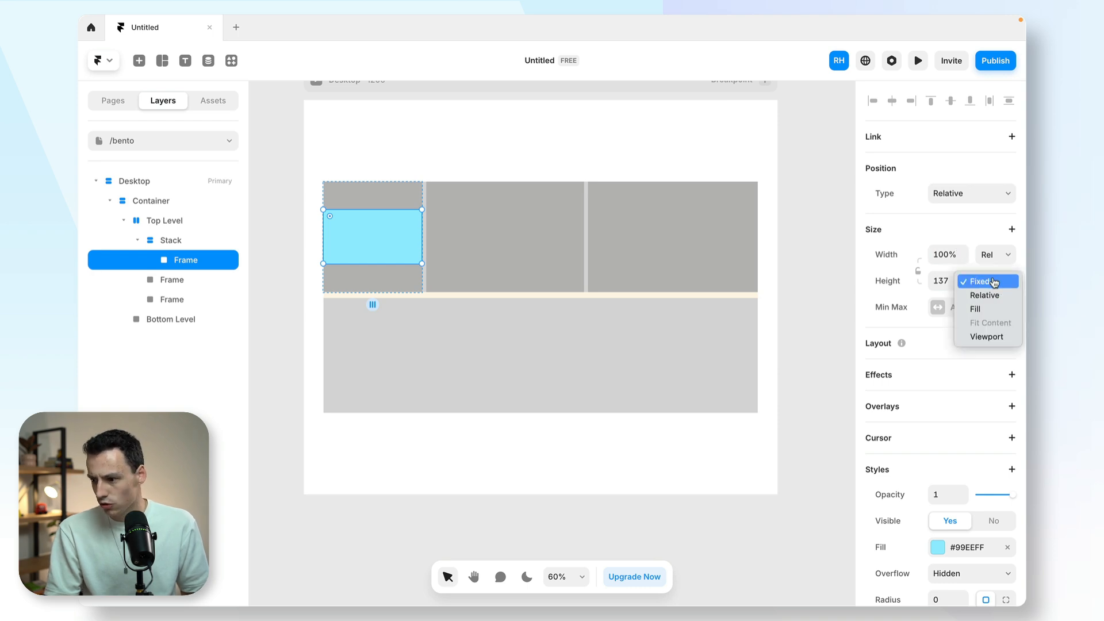
pyautogui.click(941, 280)
pyautogui.write('150')
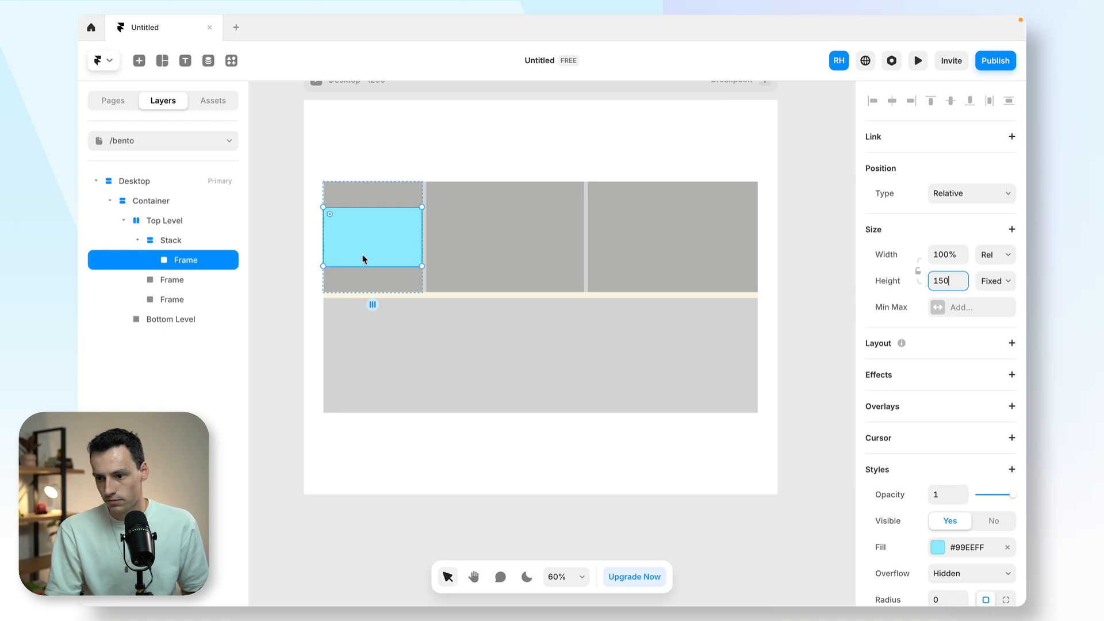
pyautogui.press('Return')
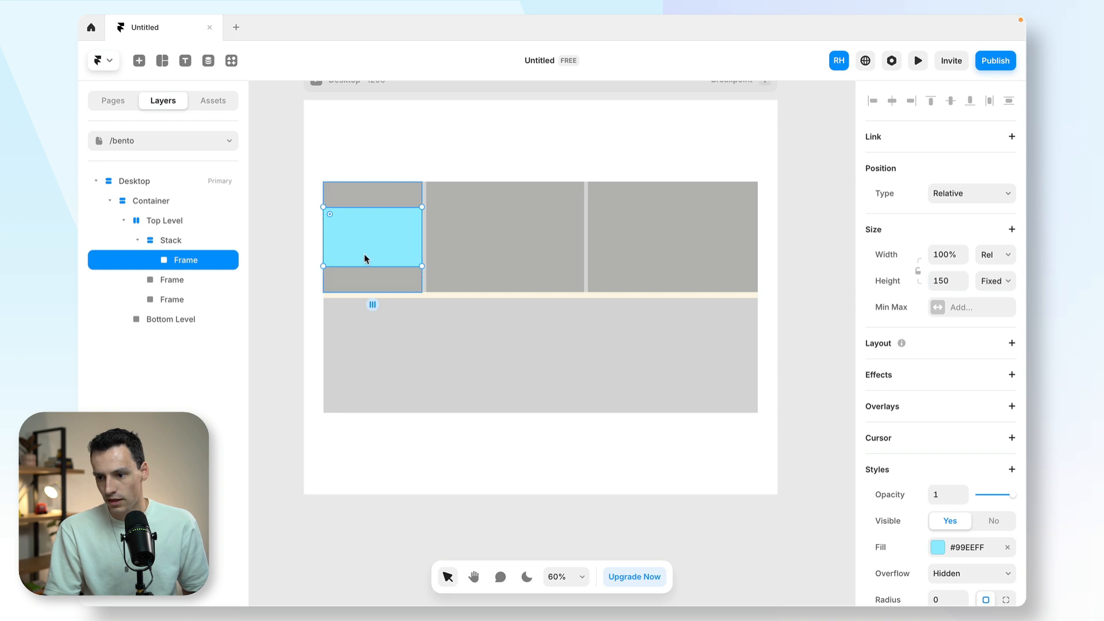
# - Duplicate the 150-high frame within the first stack and set the copy's height to Fill
pyautogui.hotkey('ctrl', 'd')
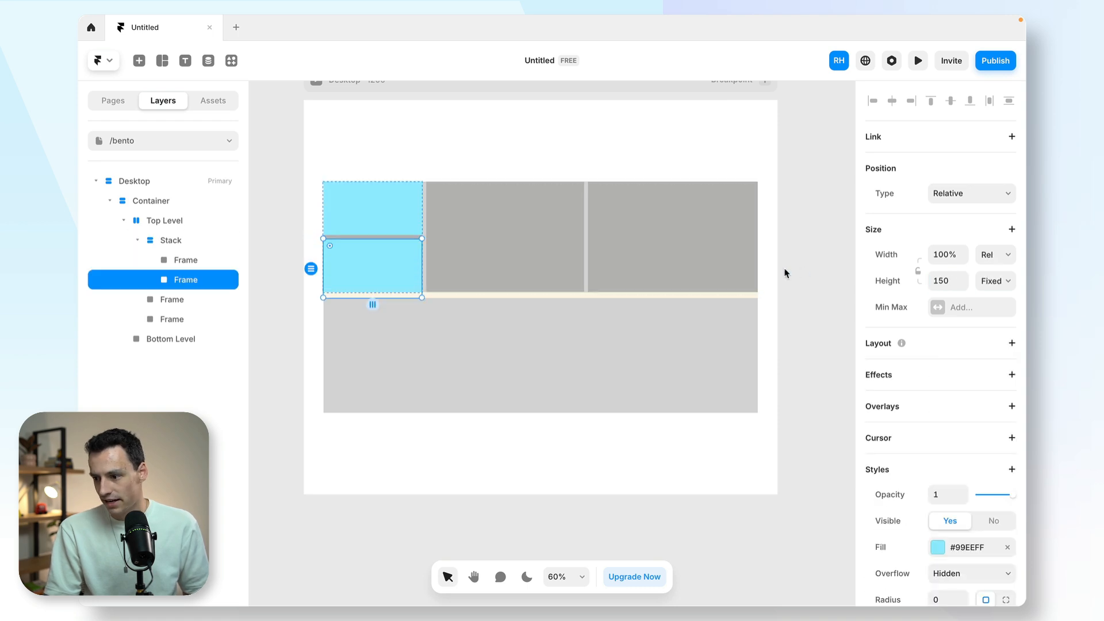
pyautogui.click(997, 282)
pyautogui.click(994, 312)
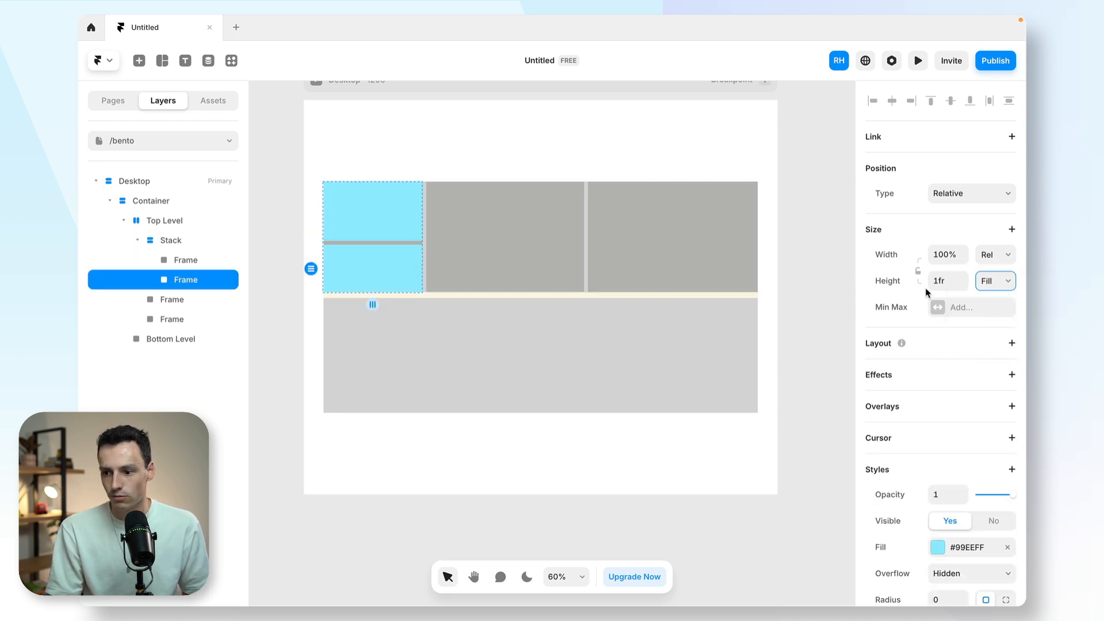
# - Set the gap to 15 on both the first nested stack and the Top Level stack
pyautogui.click(173, 241)
pyautogui.click(949, 500)
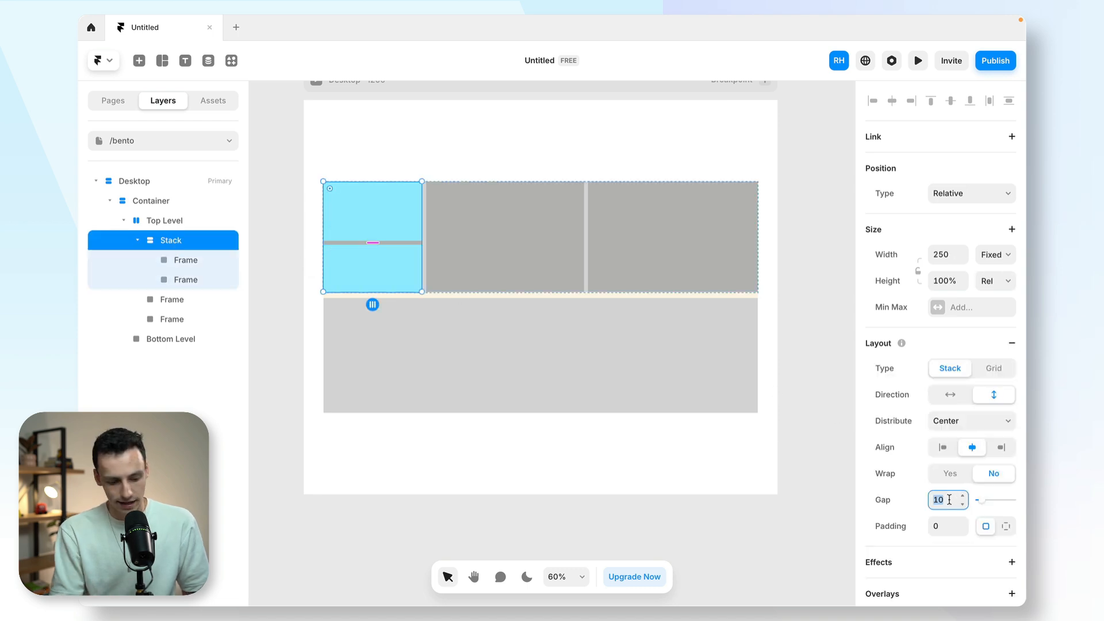
pyautogui.write('15')
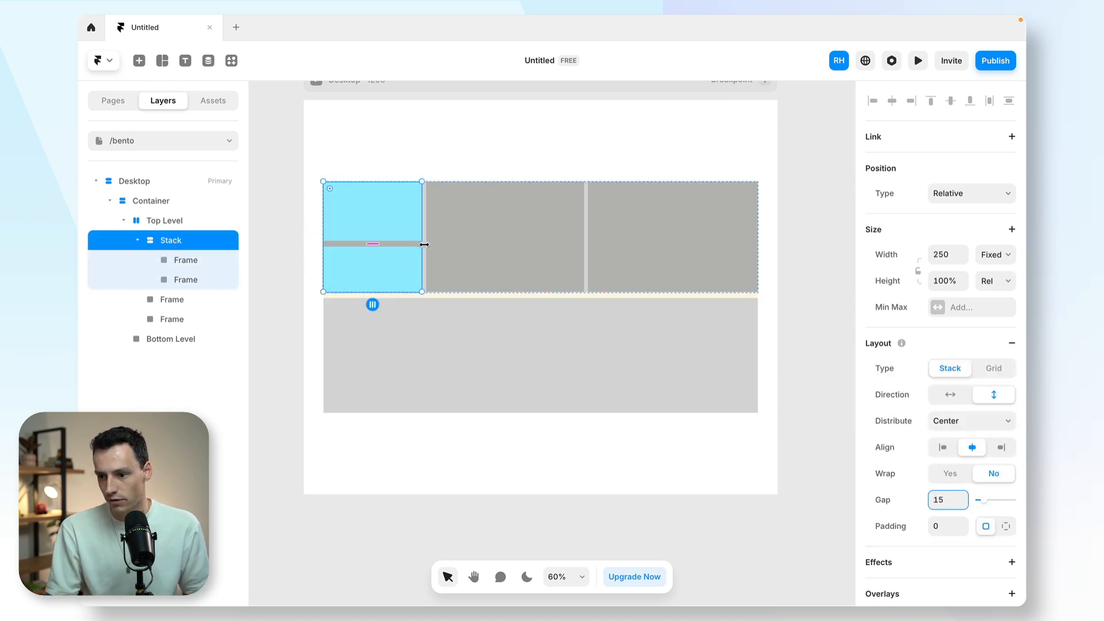
pyautogui.click(427, 248)
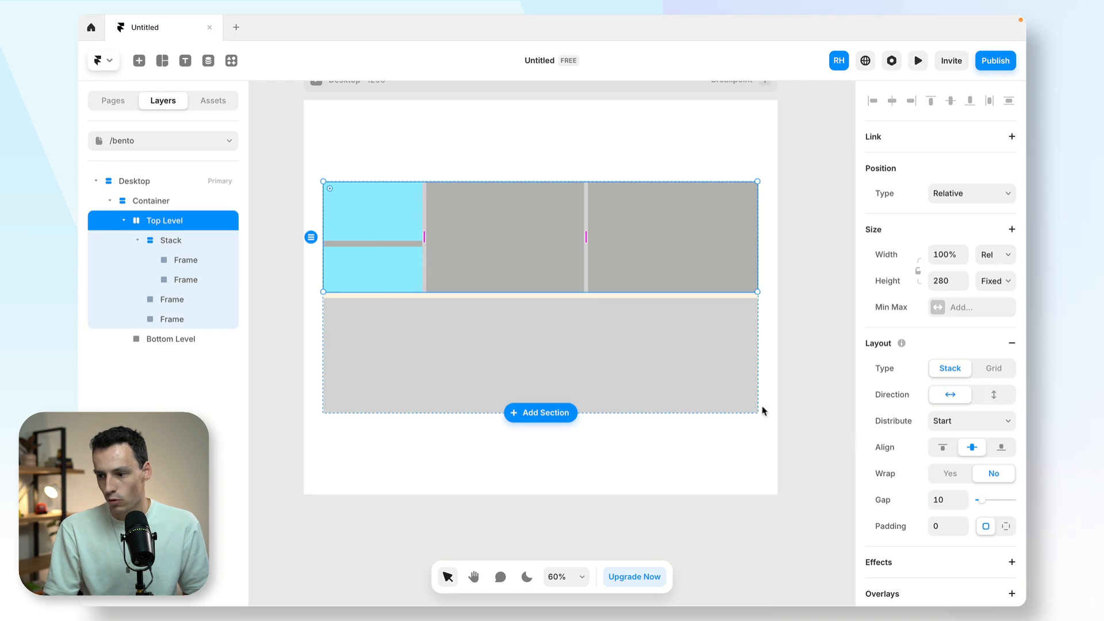
pyautogui.click(948, 494)
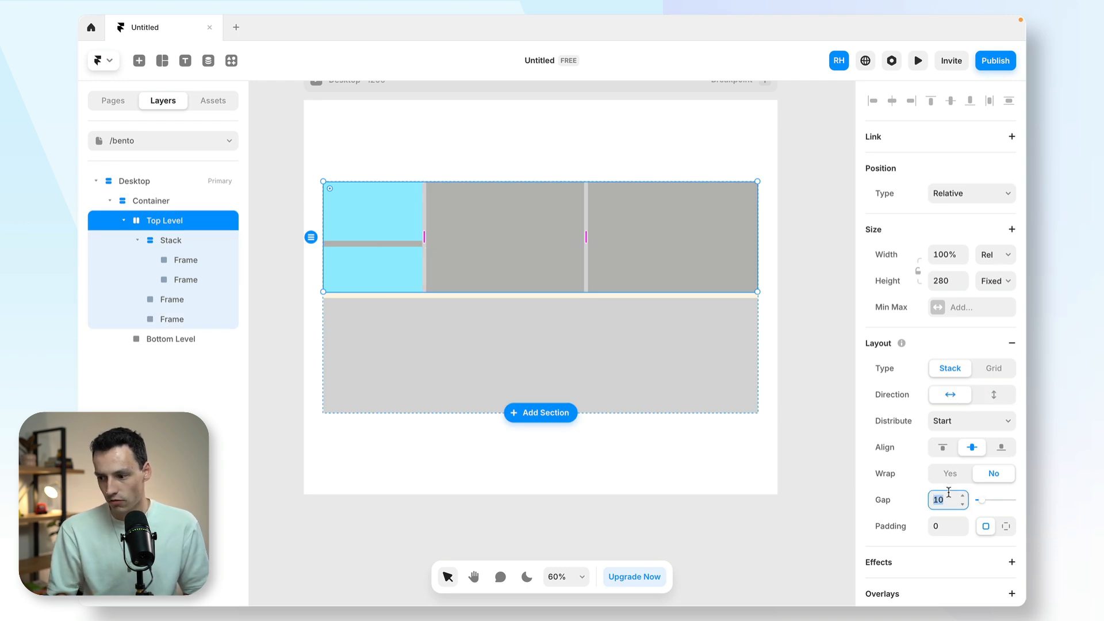
pyautogui.write('15')
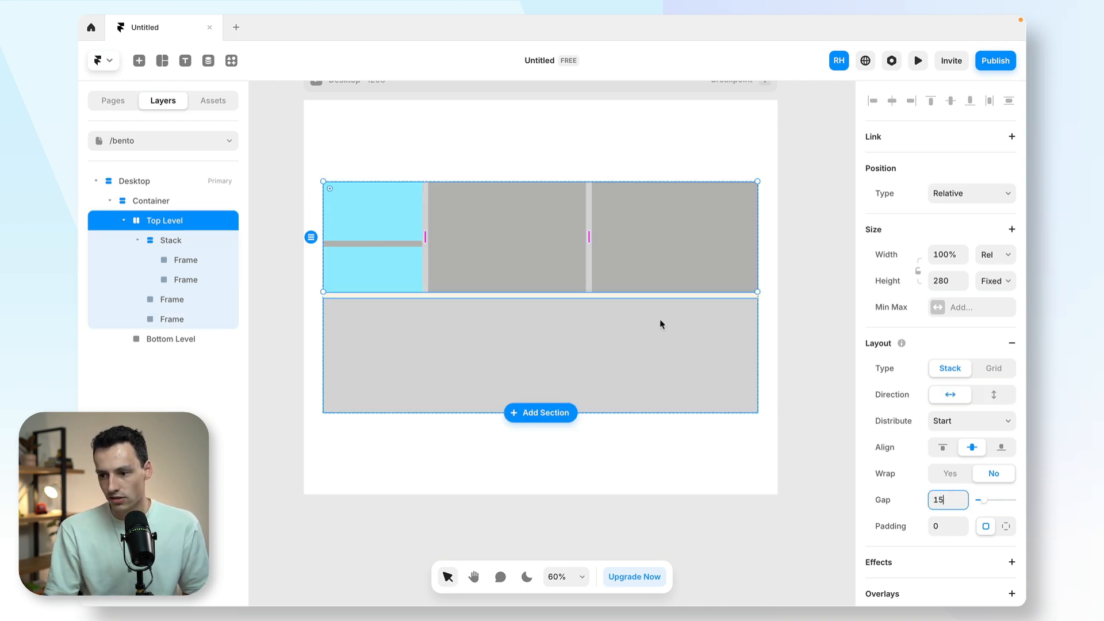
# - Paste a copy of the light blue frame into Top Level's middle frame and add a vertical stack layout to that middle frame
pyautogui.click(376, 225)
pyautogui.click(521, 232)
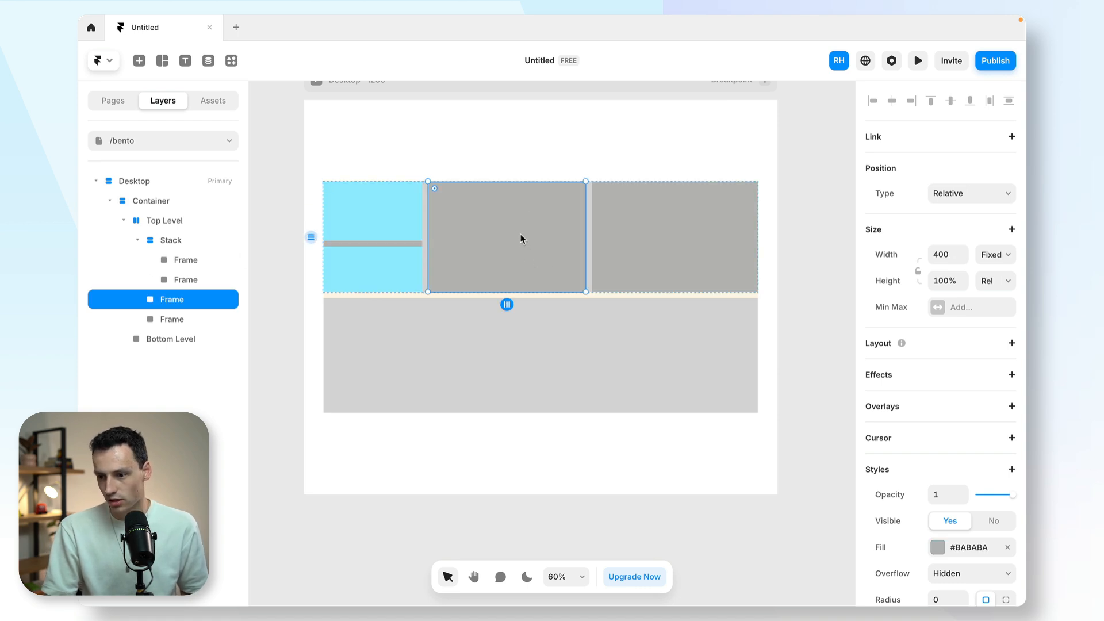
pyautogui.press('super+v')
pyautogui.press('Escape')
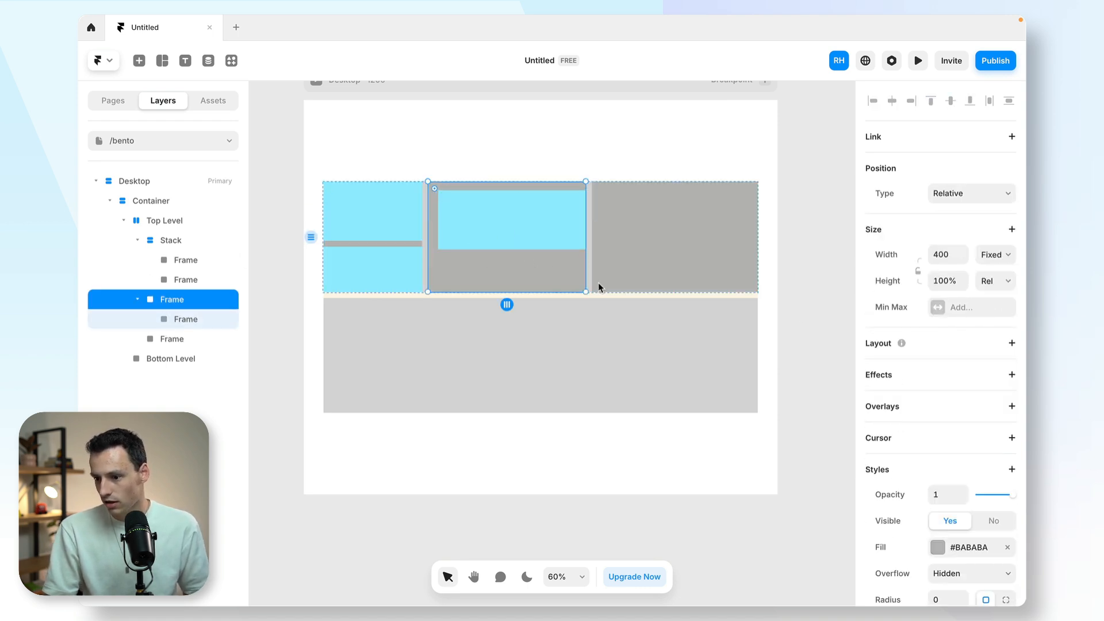
pyautogui.click(1011, 342)
# - Reduce the pasted frame's height to 120, duplicate it in the second stack, and set the copy's height to Fill
pyautogui.click(538, 238)
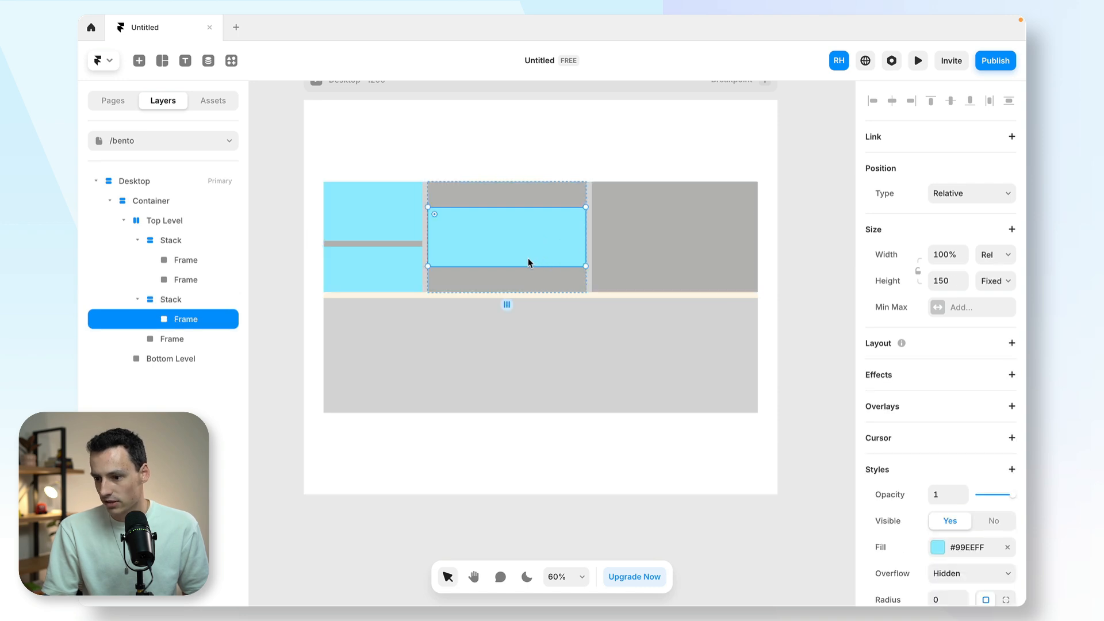
pyautogui.moveTo(526, 263); pyautogui.dragTo(525, 253)
pyautogui.press('super+d')
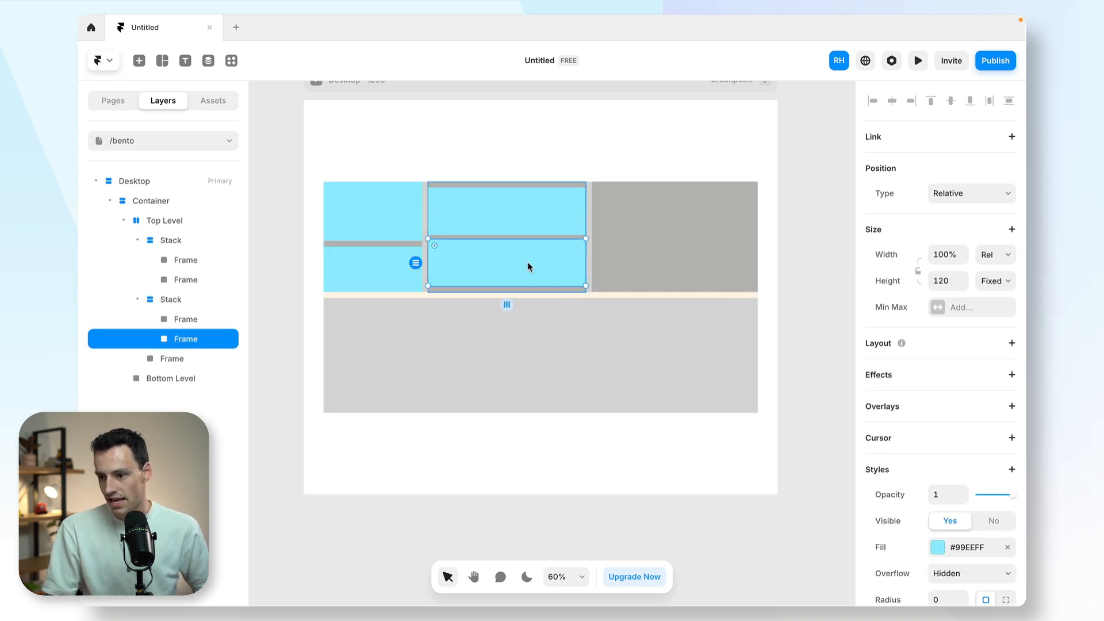
pyautogui.click(993, 281)
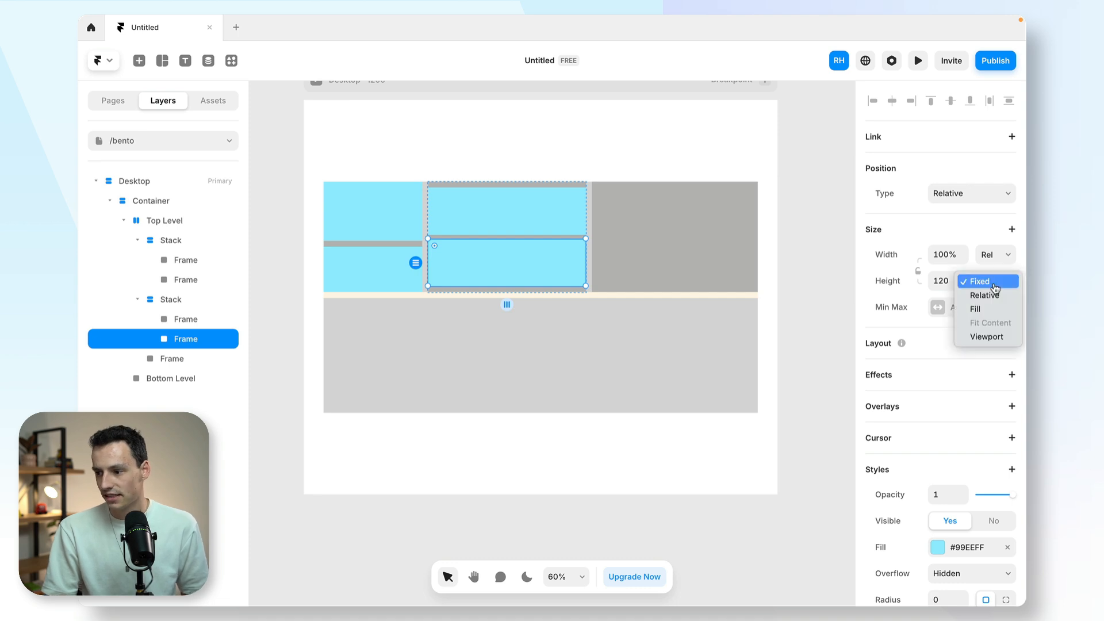
pyautogui.click(988, 309)
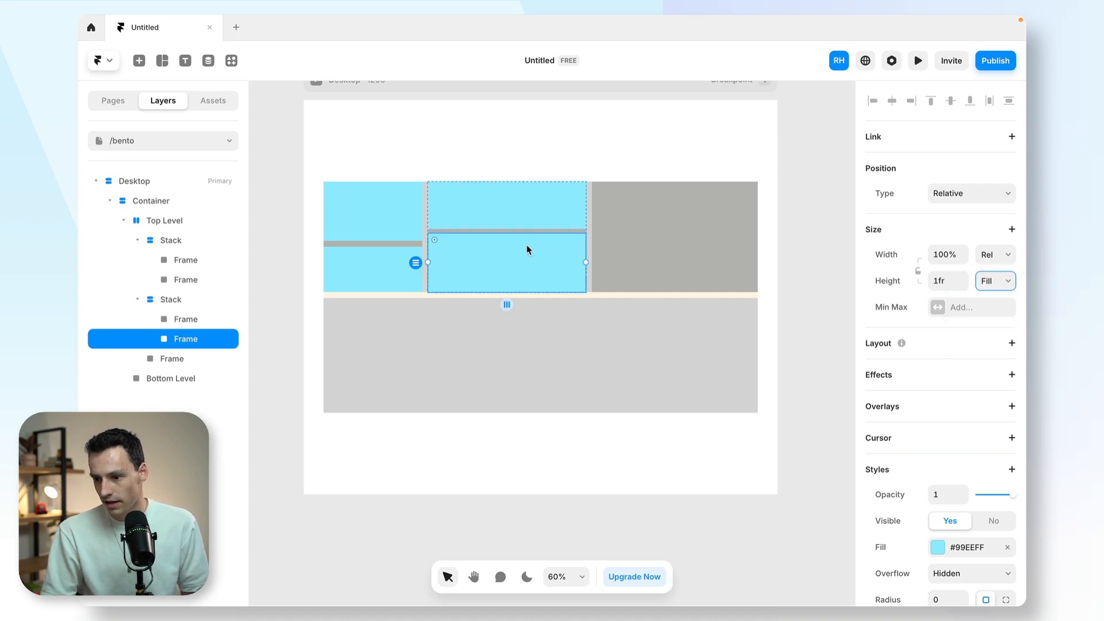
# - Shorten the upper frame in the second stack and make the upper frame in the first stack taller
pyautogui.click(518, 228)
pyautogui.moveTo(518, 227); pyautogui.dragTo(518, 216)
pyautogui.click(372, 237)
pyautogui.moveTo(372, 241); pyautogui.dragTo(372, 251)
pyautogui.press('Escape')
# - Draw a frame about 228 by 245 inside Bottom Level and set its height to 100% and width to 300
pyautogui.click(375, 322)
pyautogui.press('f')
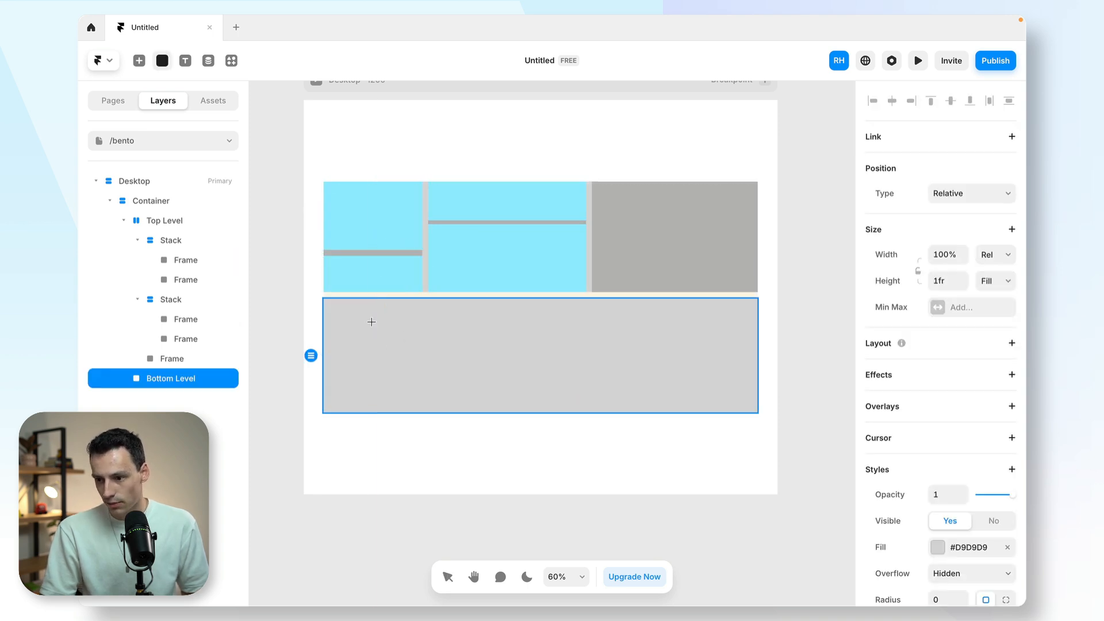
pyautogui.moveTo(348, 302); pyautogui.dragTo(438, 399)
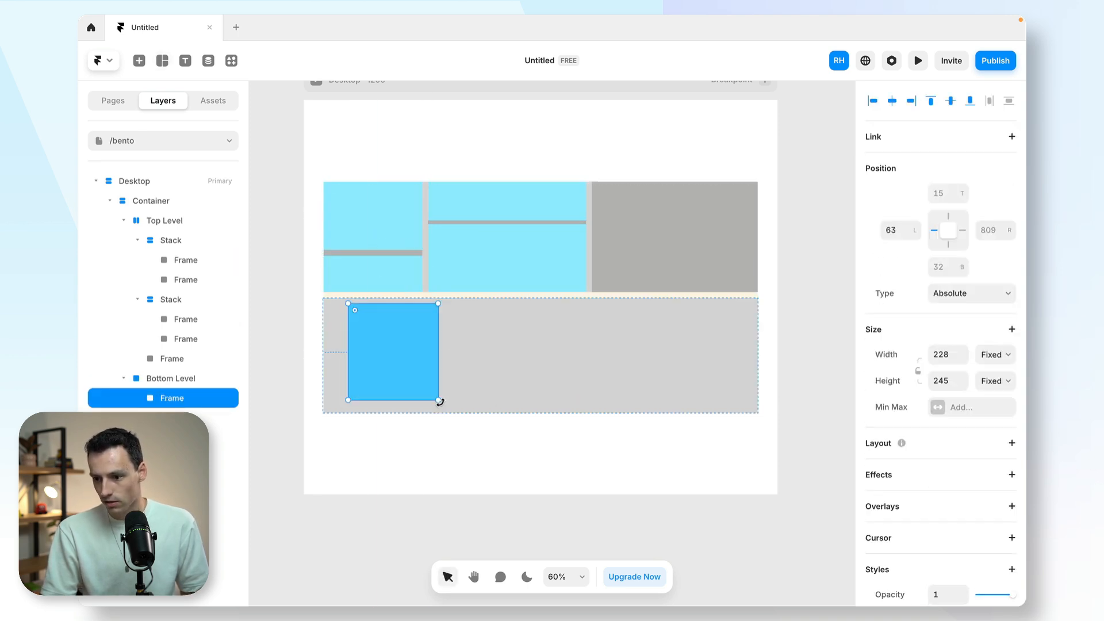
pyautogui.click(949, 382)
pyautogui.write('100%')
pyautogui.press('Return')
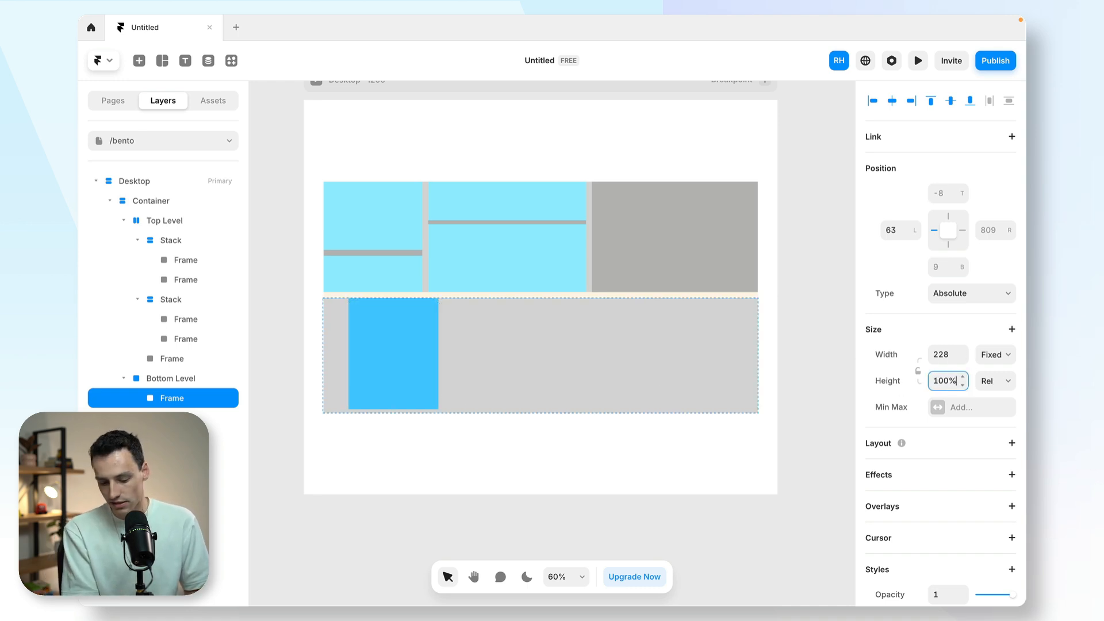
pyautogui.click(945, 352)
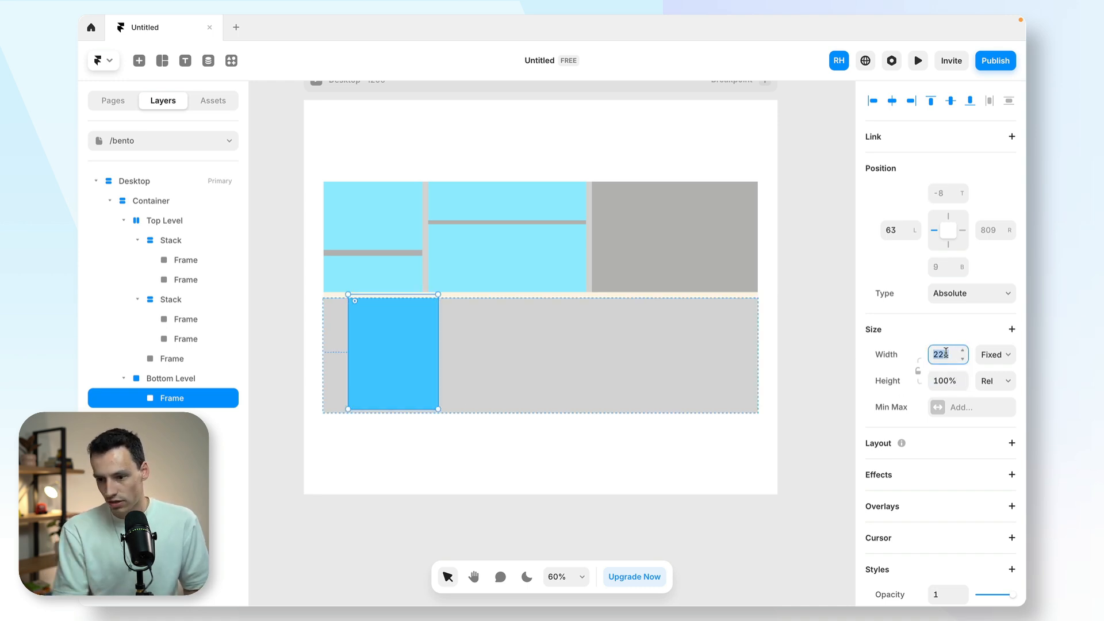
pyautogui.write('300')
pyautogui.press('Return')
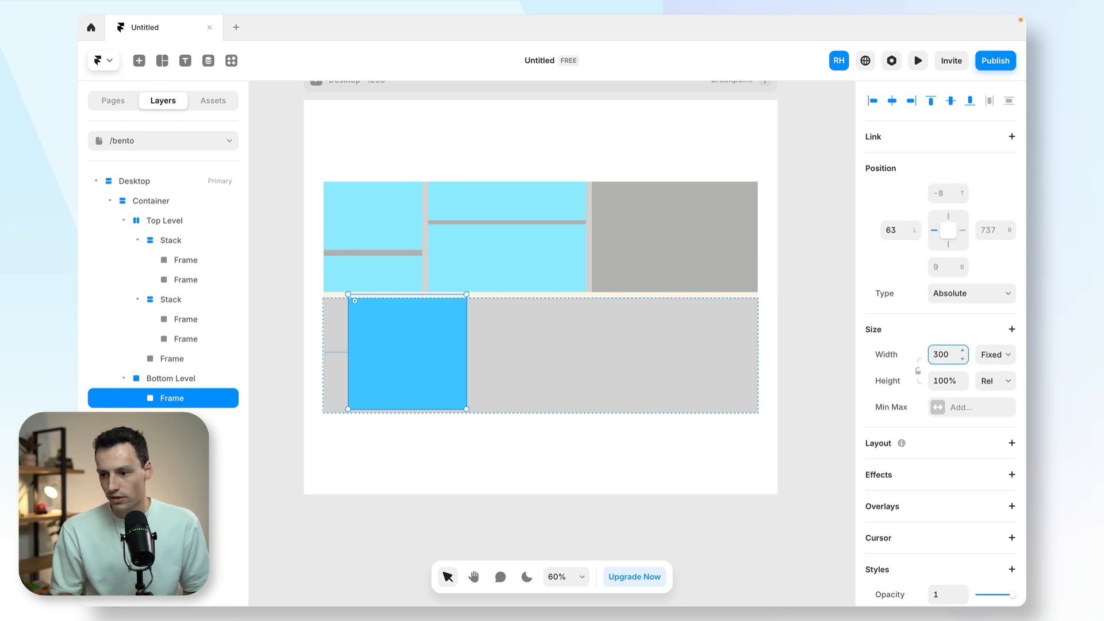
# - Make Bottom Level a horizontal stack with a gap of 15 and duplicate its 300-wide frame
pyautogui.click(682, 364)
pyautogui.click(1010, 344)
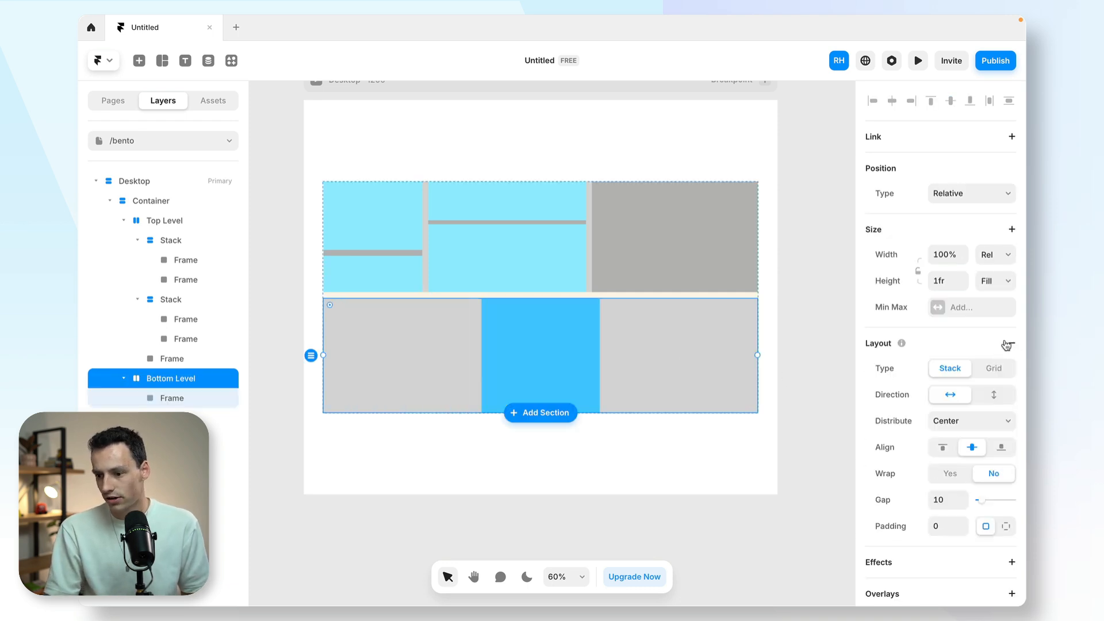
pyautogui.click(557, 360)
pyautogui.hotkey('ctrl', 'd')
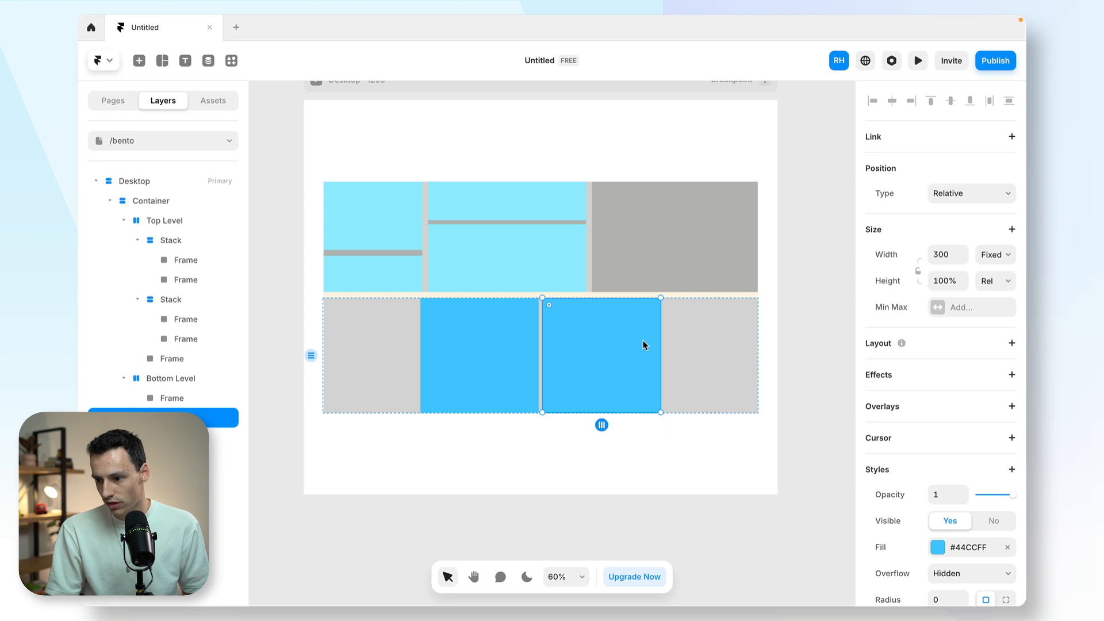
pyautogui.click(727, 351)
pyautogui.click(951, 502)
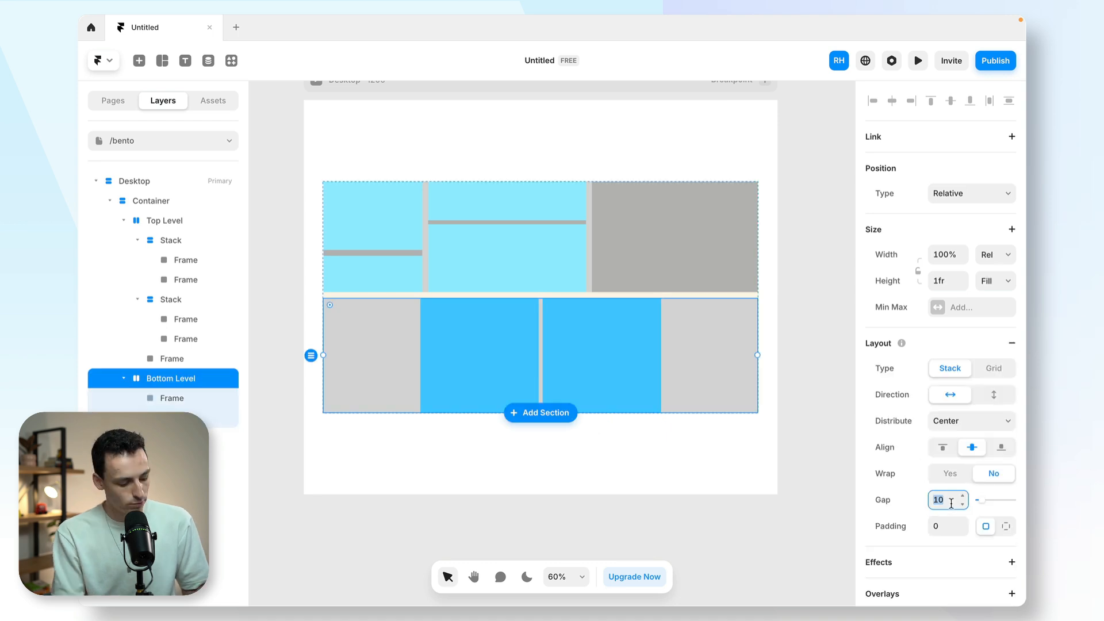
# - Duplicate Bottom Level's second frame and set the third frame's width to Fill
pyautogui.click(589, 356)
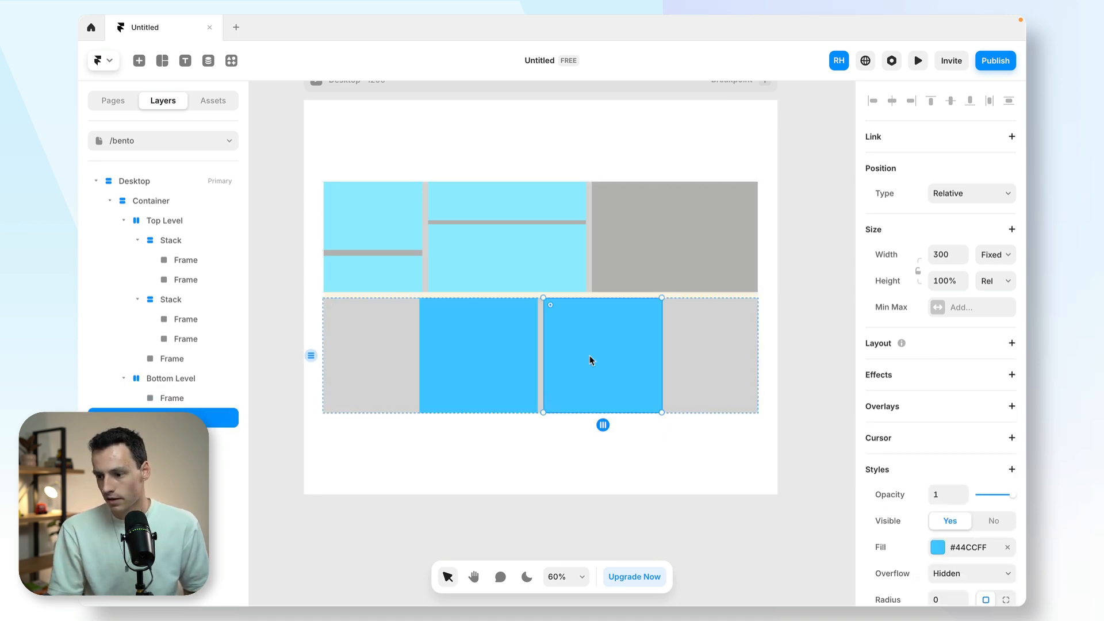
pyautogui.hotkey('ctrl', 'd')
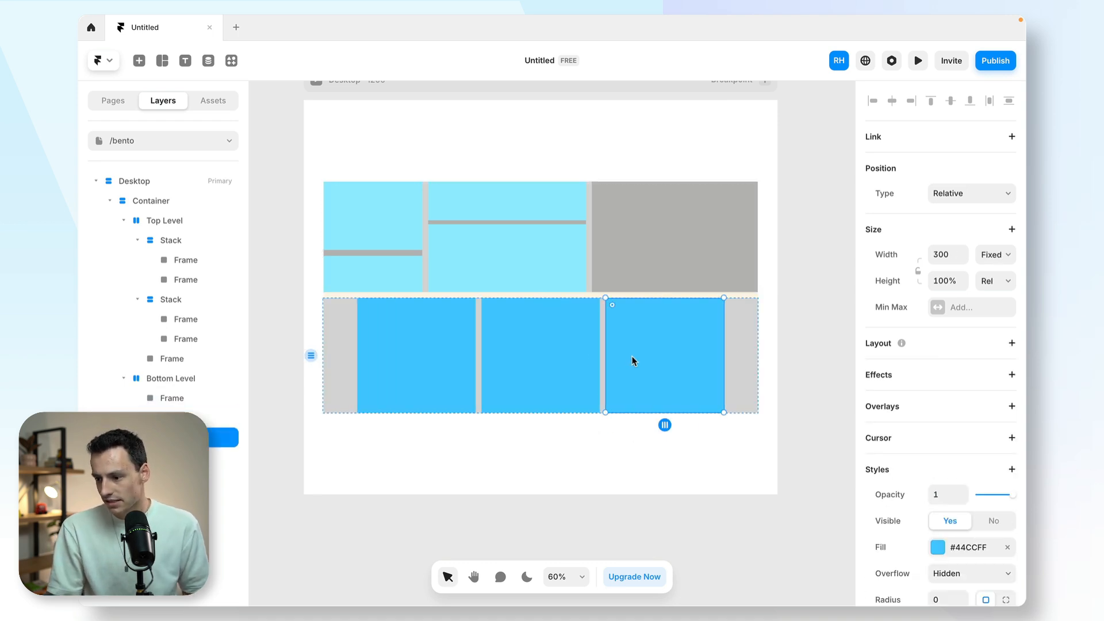
pyautogui.click(997, 254)
pyautogui.click(987, 282)
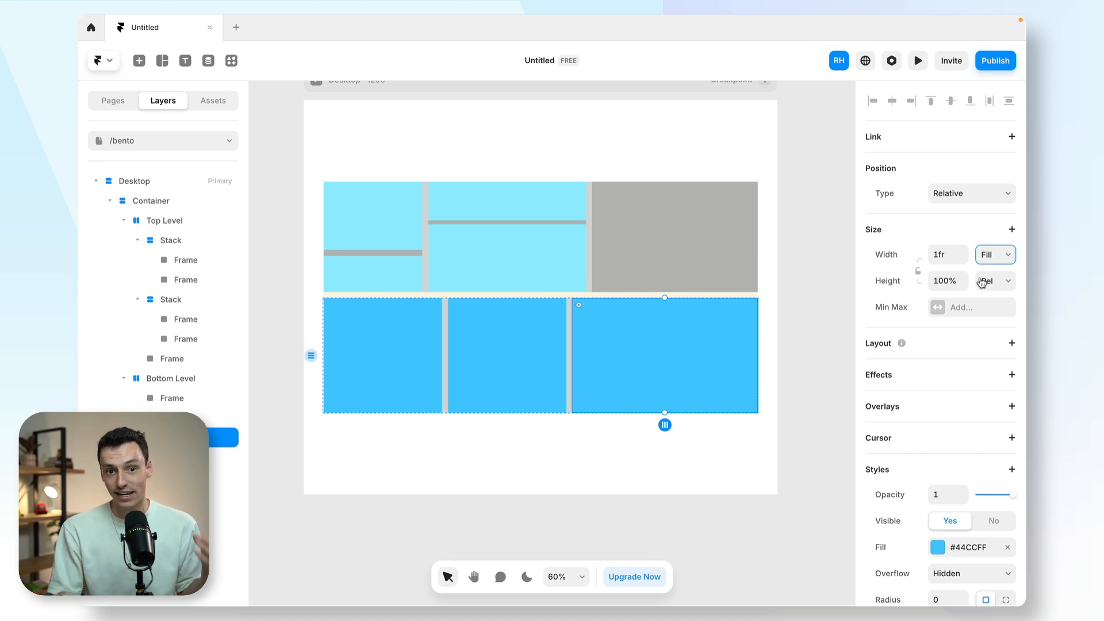
# - Try resizing the container to about 877 wide and a greater height, undo both size changes, and deselect it
pyautogui.click(759, 295)
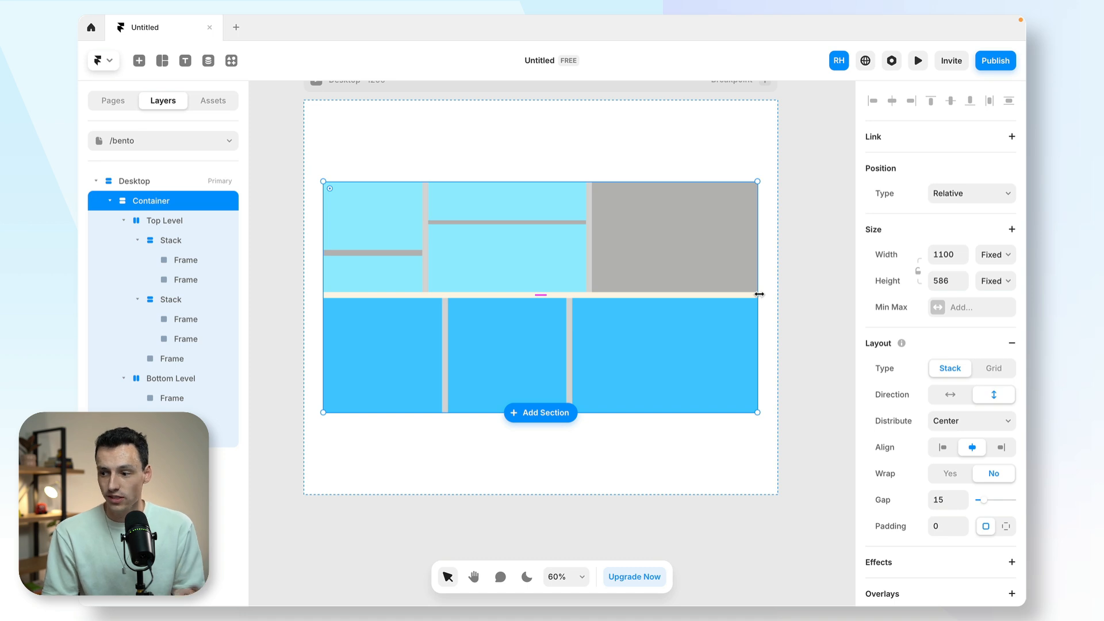
pyautogui.moveTo(759, 294); pyautogui.dragTo(682, 294)
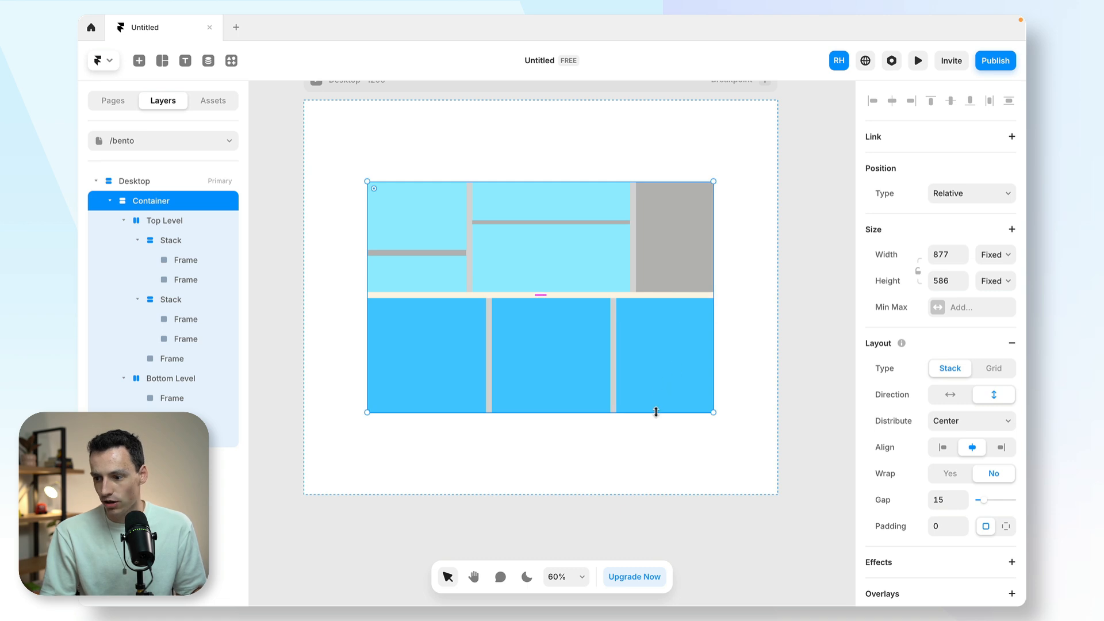
pyautogui.moveTo(656, 412); pyautogui.dragTo(668, 454)
pyautogui.hotkey('ctrl', 'z')
pyautogui.hotkey('ctrl', 'z')
pyautogui.click(556, 150)
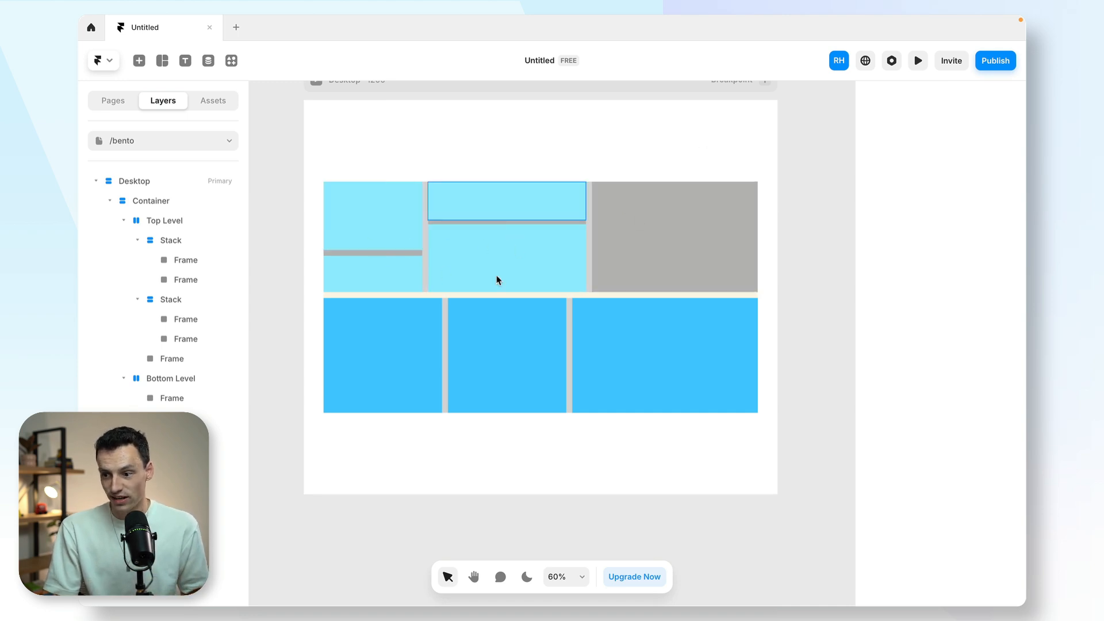
# - Remove the fill colour from both the Top Level and Bottom Level stacks
pyautogui.click(423, 232)
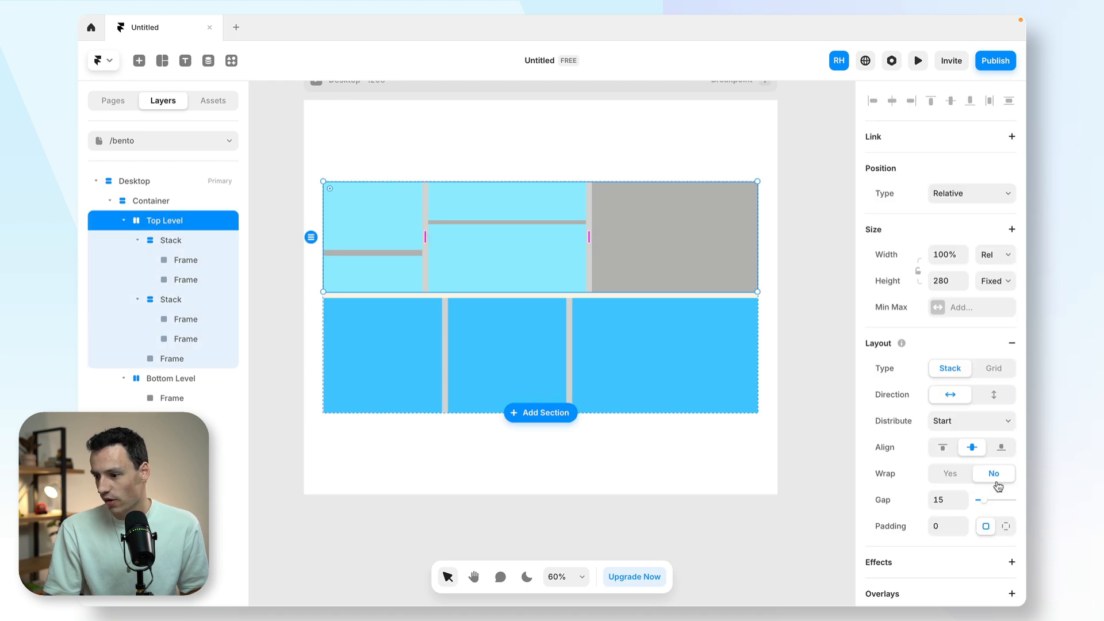
pyautogui.scroll(-5, 995, 486)
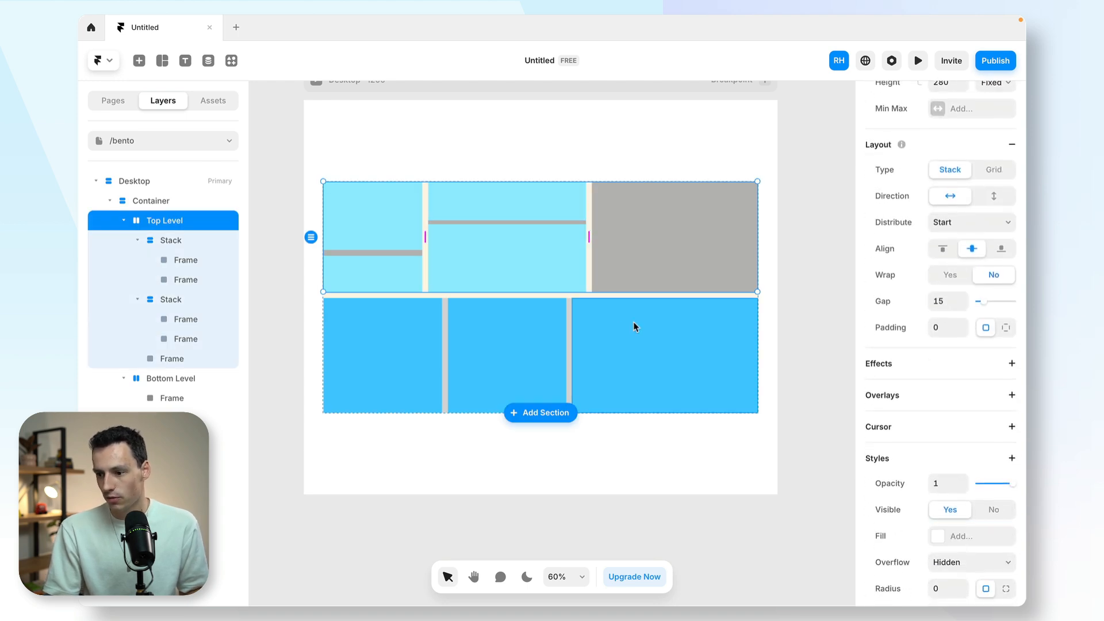
pyautogui.click(567, 326)
pyautogui.scroll(-5, 995, 546)
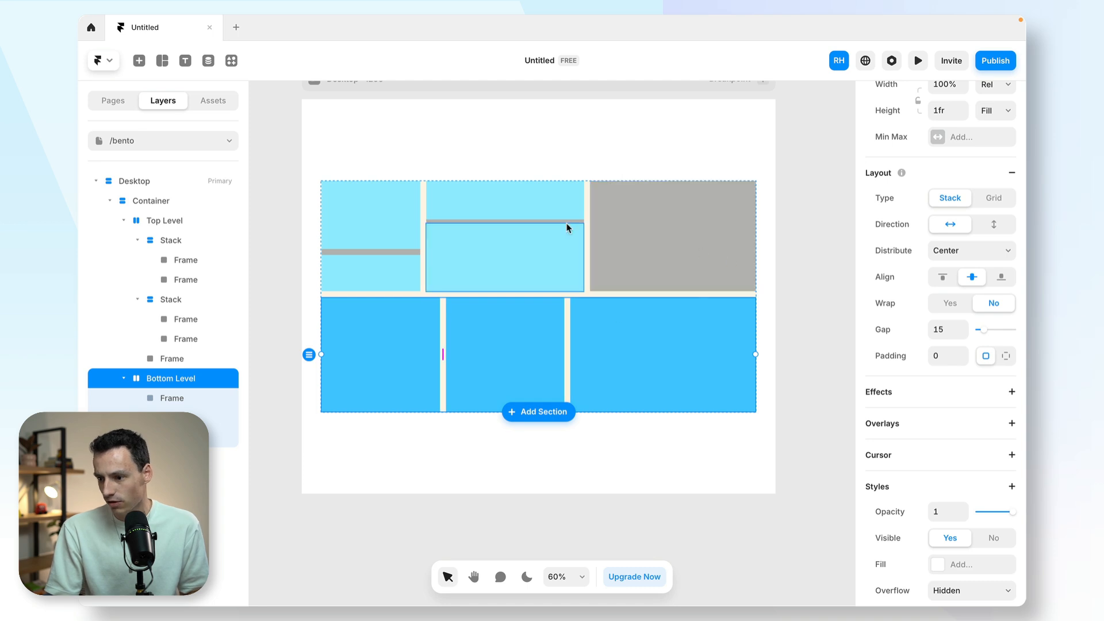
# - Set the Container's padding to 20 on all sides
pyautogui.click(172, 201)
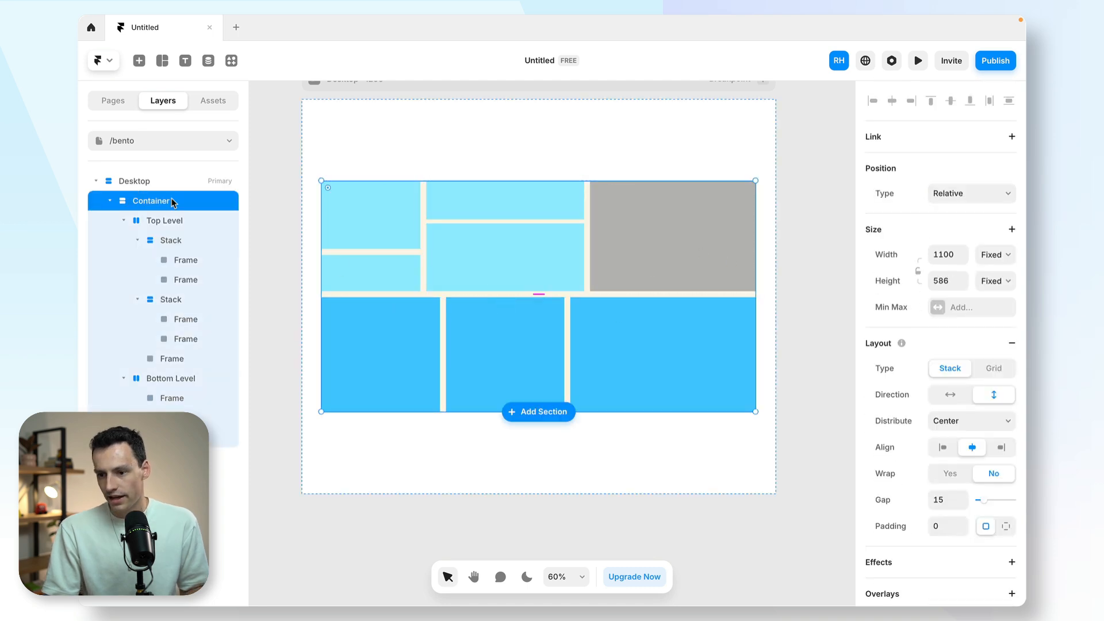
pyautogui.click(944, 526)
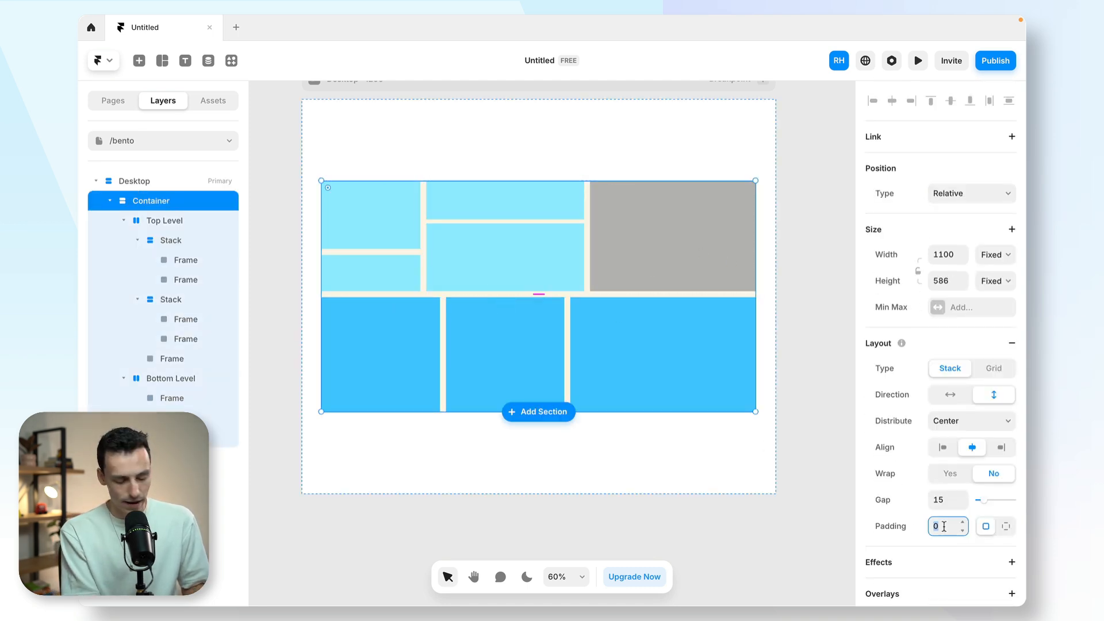
pyautogui.write('15')
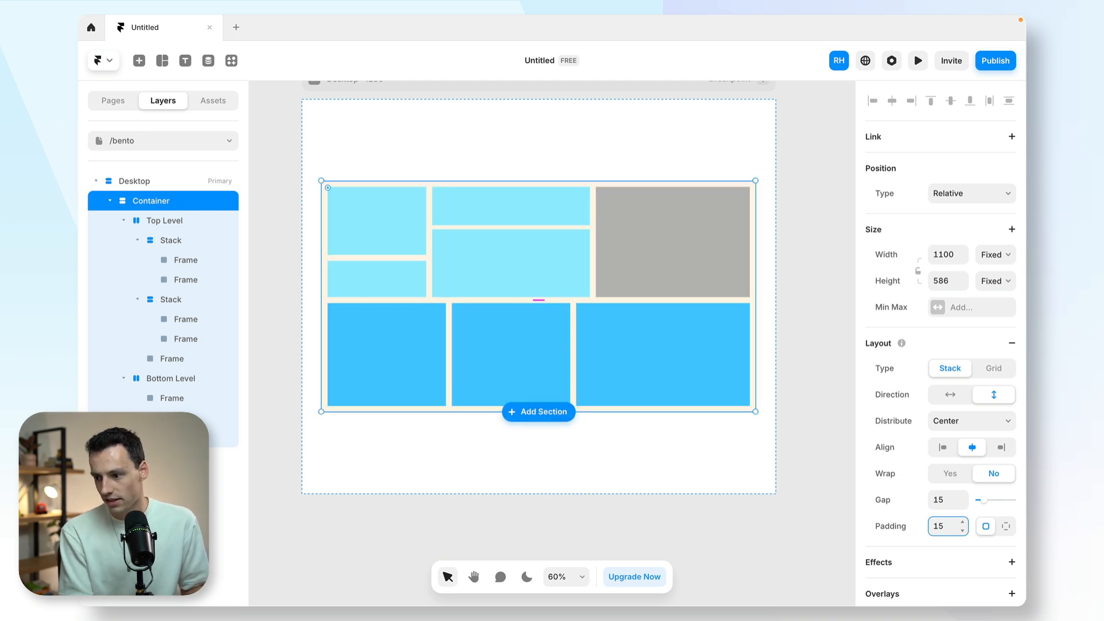
pyautogui.write('20')
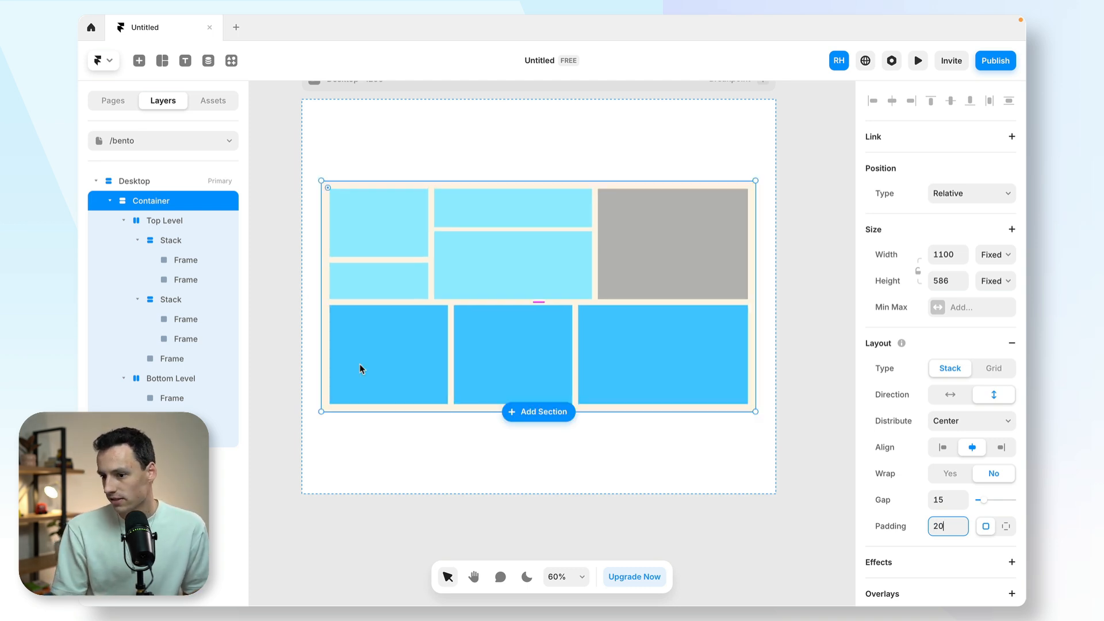
# - Set the corner radius of Bottom Level's first frame to 20
pyautogui.click(364, 233)
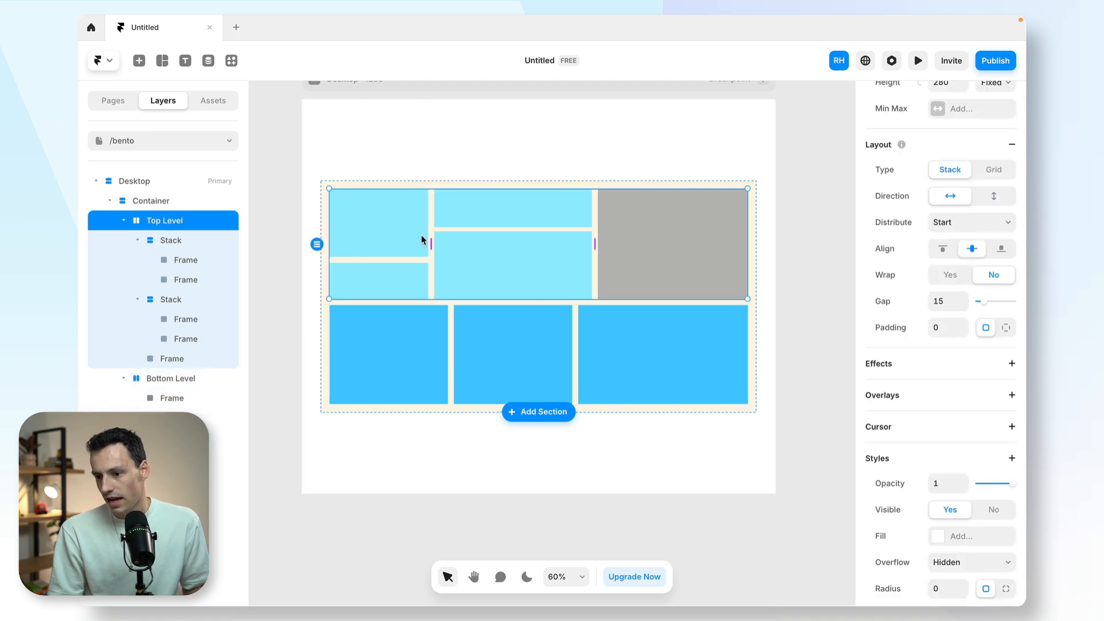
pyautogui.doubleClick(401, 344)
pyautogui.scroll(-3, 904, 489)
pyautogui.click(941, 435)
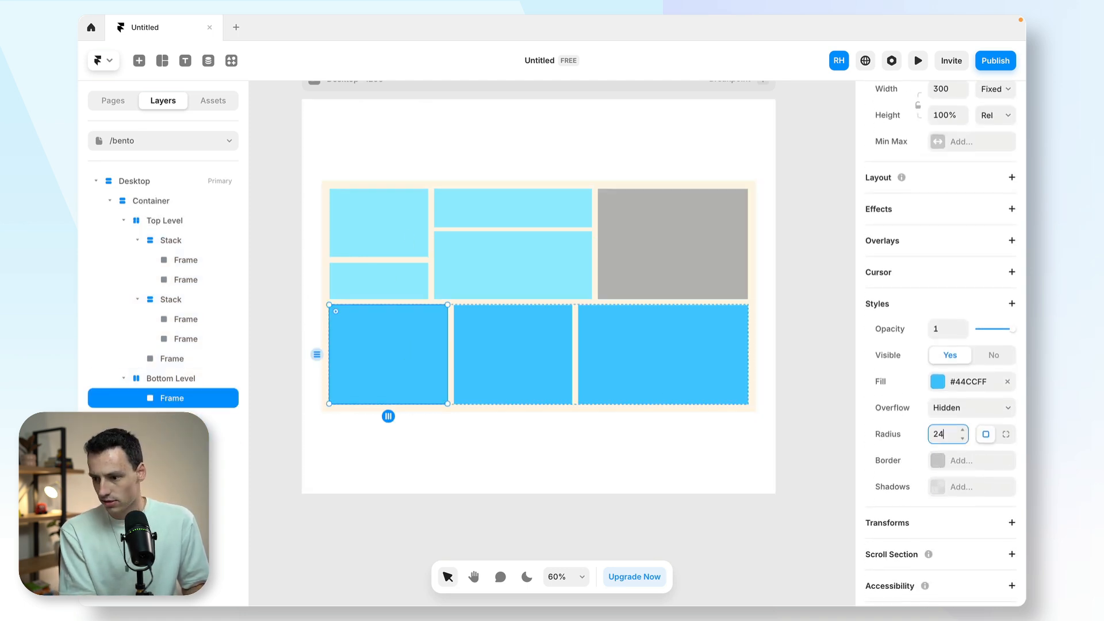
pyautogui.press('Return')
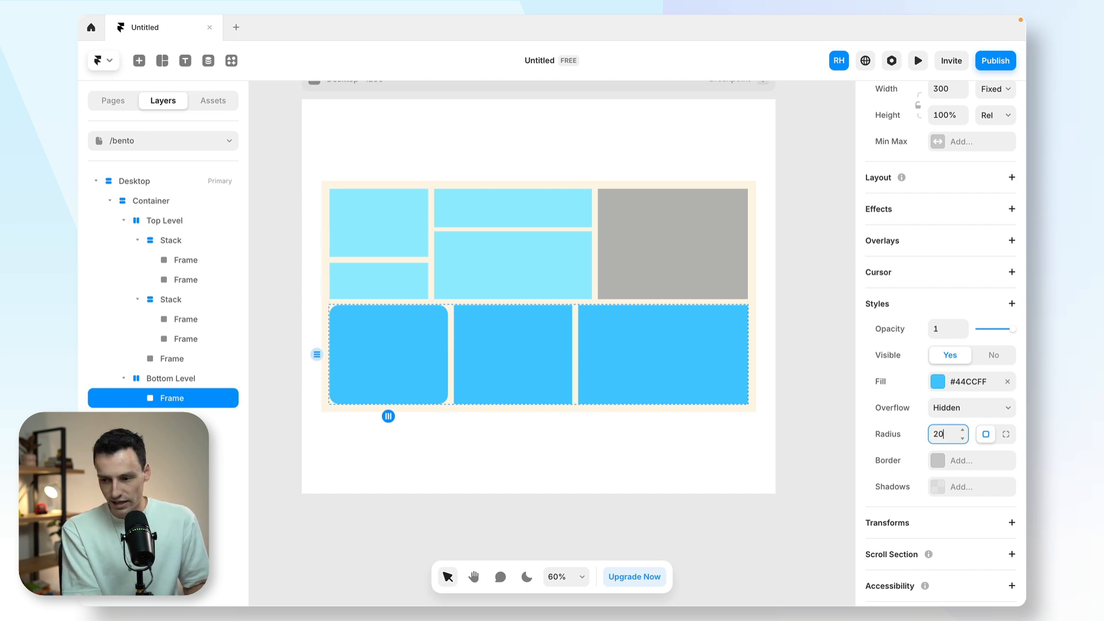
# - Copy the style of Bottom Level's rounded first frame
pyautogui.rightClick(392, 335)
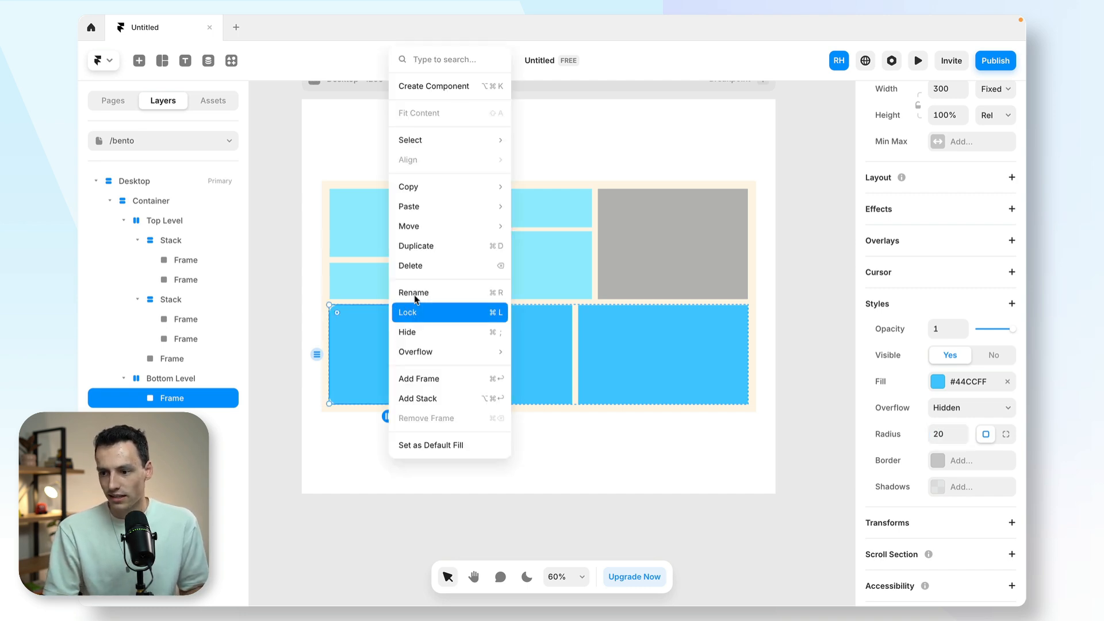
pyautogui.moveTo(441, 188)
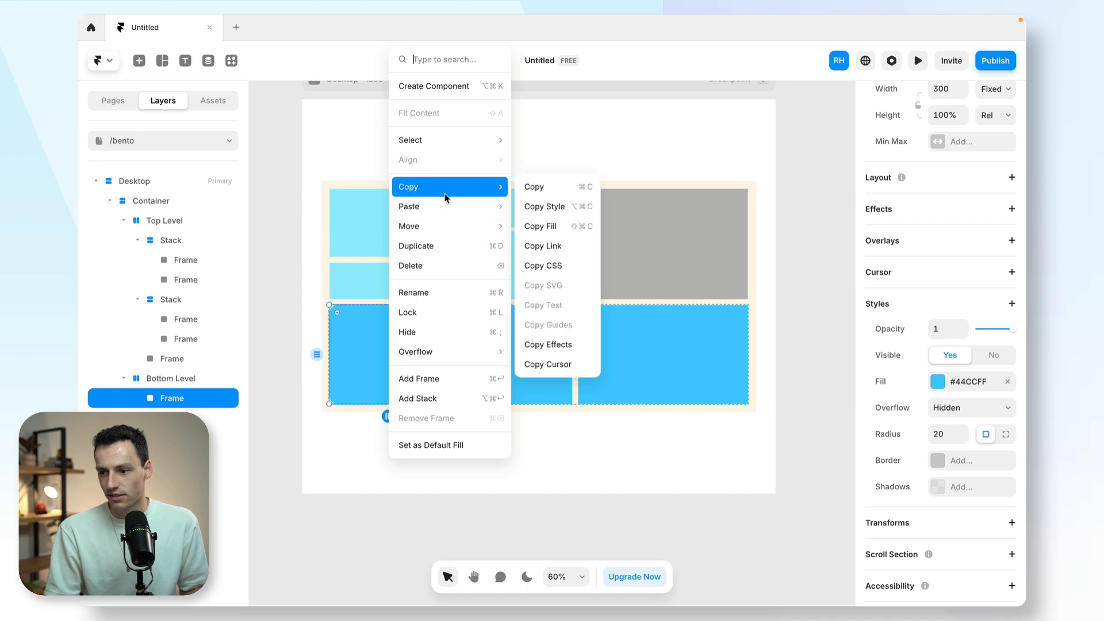
pyautogui.click(540, 206)
# - Select the other seven frames across Bottom Level and Top Level and paste the copied style onto them
pyautogui.click(513, 320)
pyautogui.keyDown('shift'); pyautogui.click(620, 340); pyautogui.keyUp('shift')
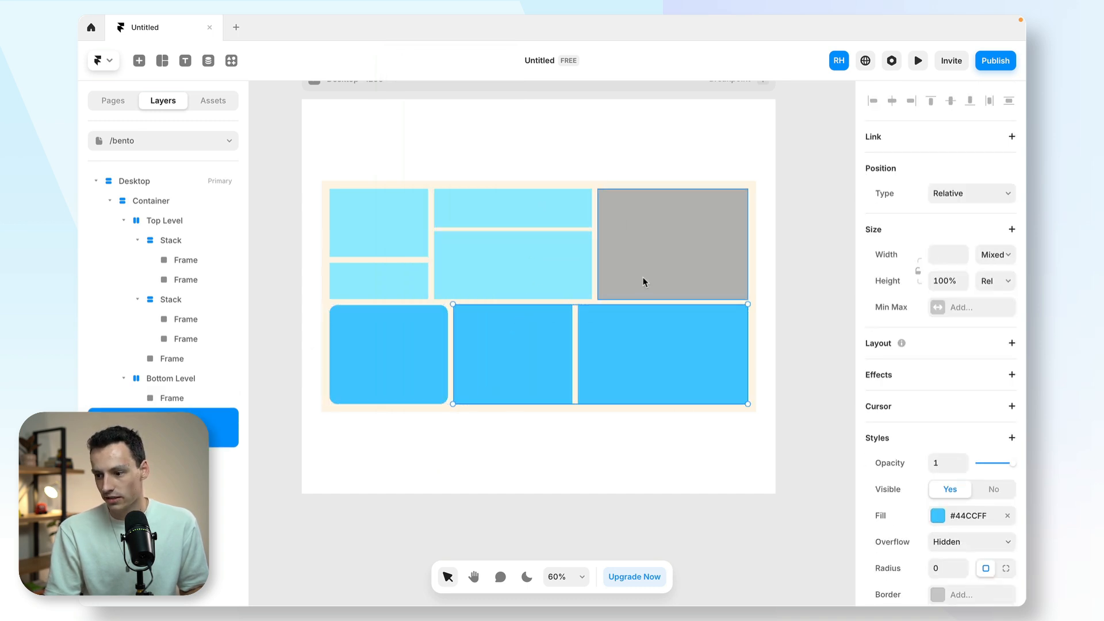
pyautogui.keyDown('shift'); pyautogui.click(643, 277); pyautogui.keyUp('shift')
pyautogui.keyDown('shift'); pyautogui.click(535, 266); pyautogui.keyUp('shift')
pyautogui.keyDown('shift'); pyautogui.click(526, 224); pyautogui.keyUp('shift')
pyautogui.keyDown('shift'); pyautogui.click(405, 233); pyautogui.keyUp('shift')
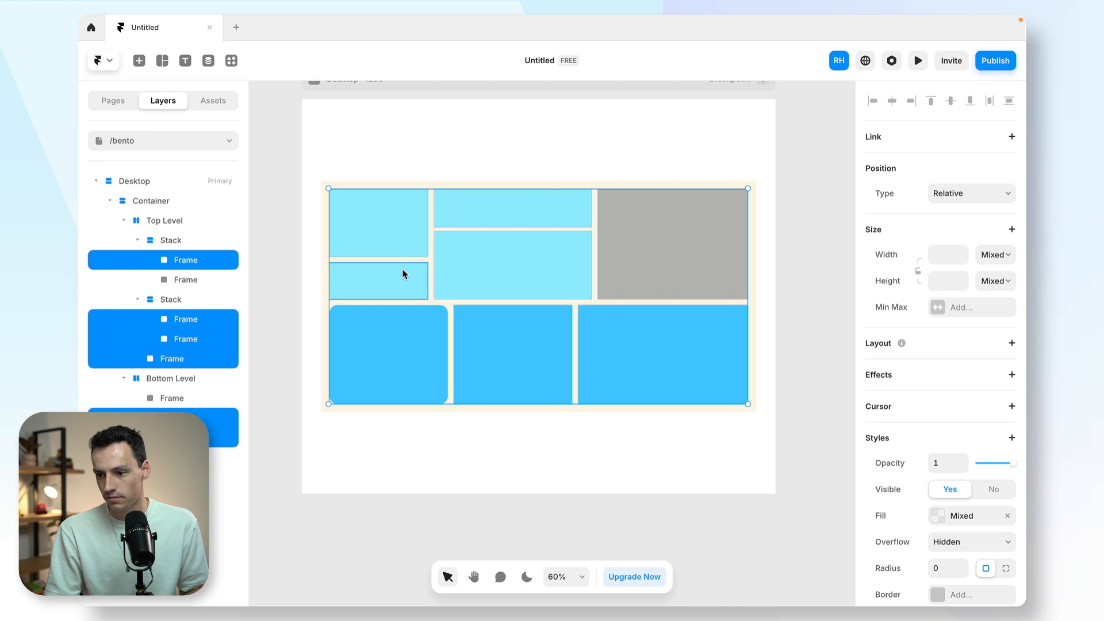
pyautogui.keyDown('shift'); pyautogui.click(406, 278); pyautogui.keyUp('shift')
pyautogui.rightClick(406, 279)
pyautogui.moveTo(460, 345)
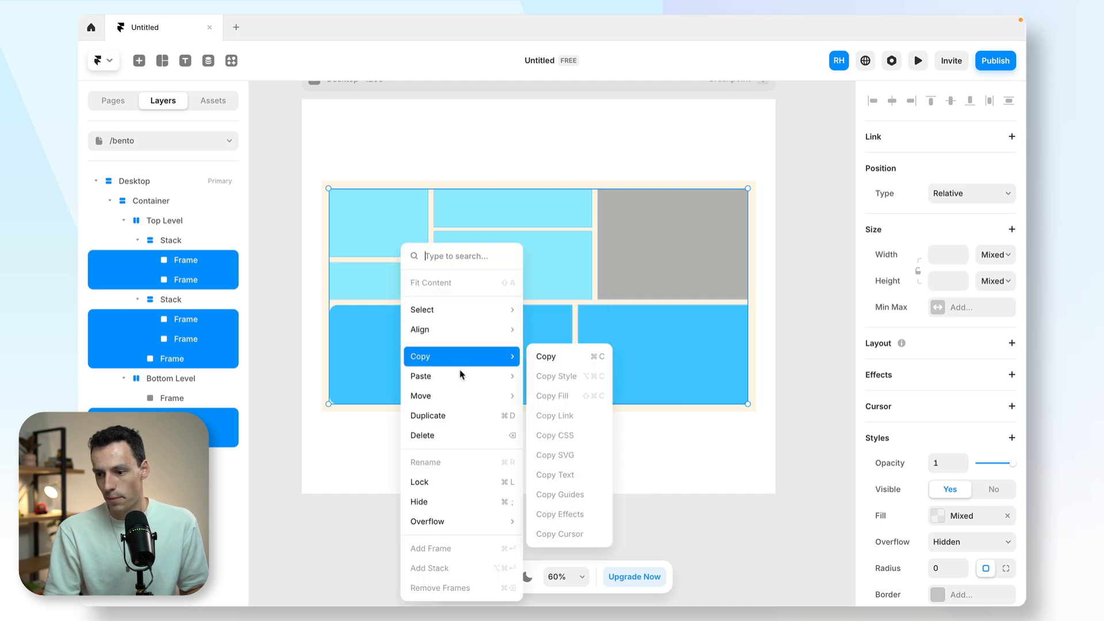
pyautogui.moveTo(506, 377)
pyautogui.click(564, 394)
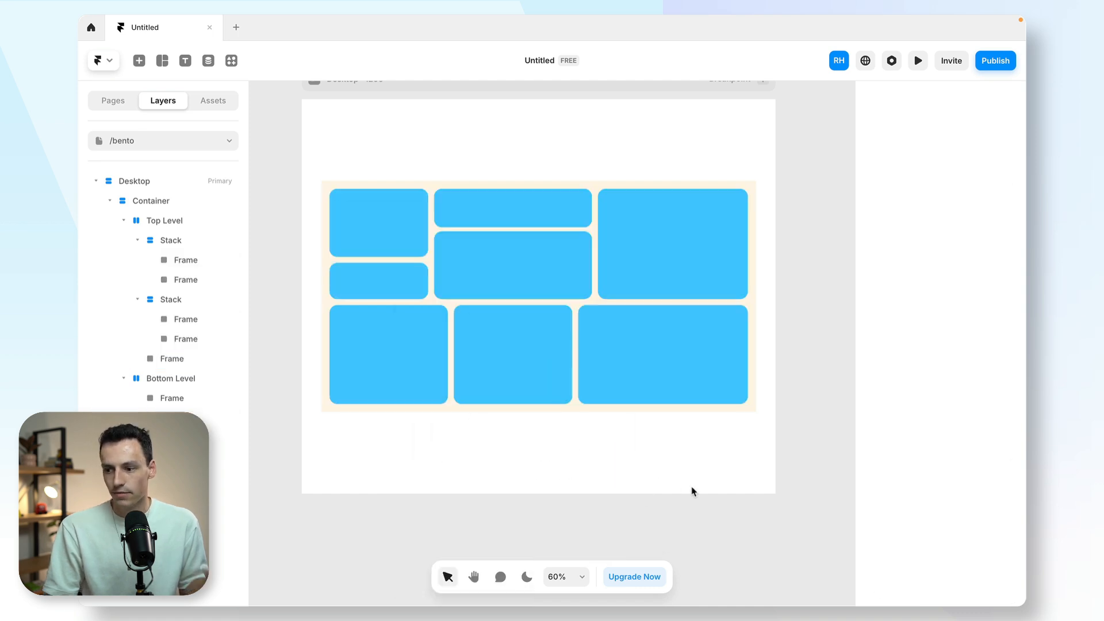
# - Open the fill colour of the first frame in Top Level's first stack for editing
pyautogui.click(384, 239)
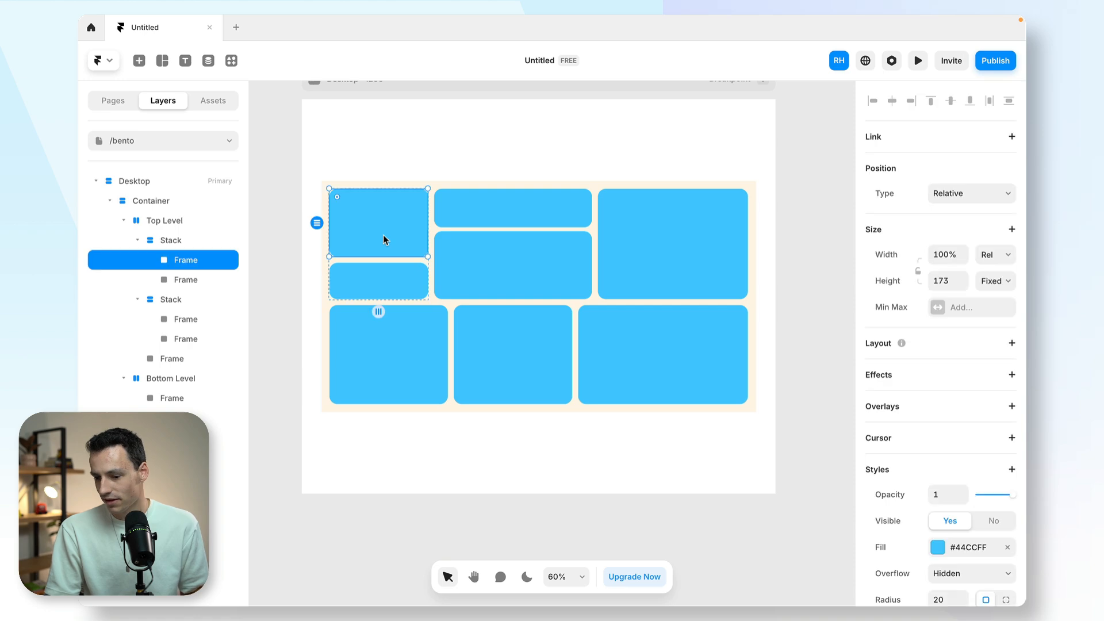
pyautogui.scroll(-3, 914, 467)
pyautogui.click(937, 451)
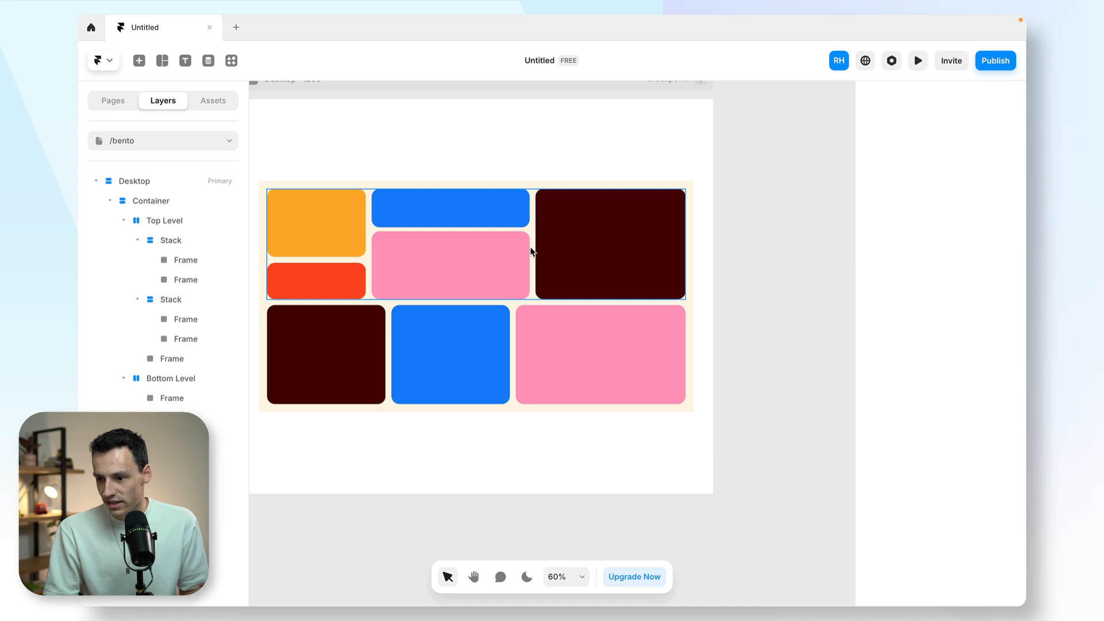
# - Narrow Top Level's second stack to about the width of the first stack and deselect it
pyautogui.click(523, 253)
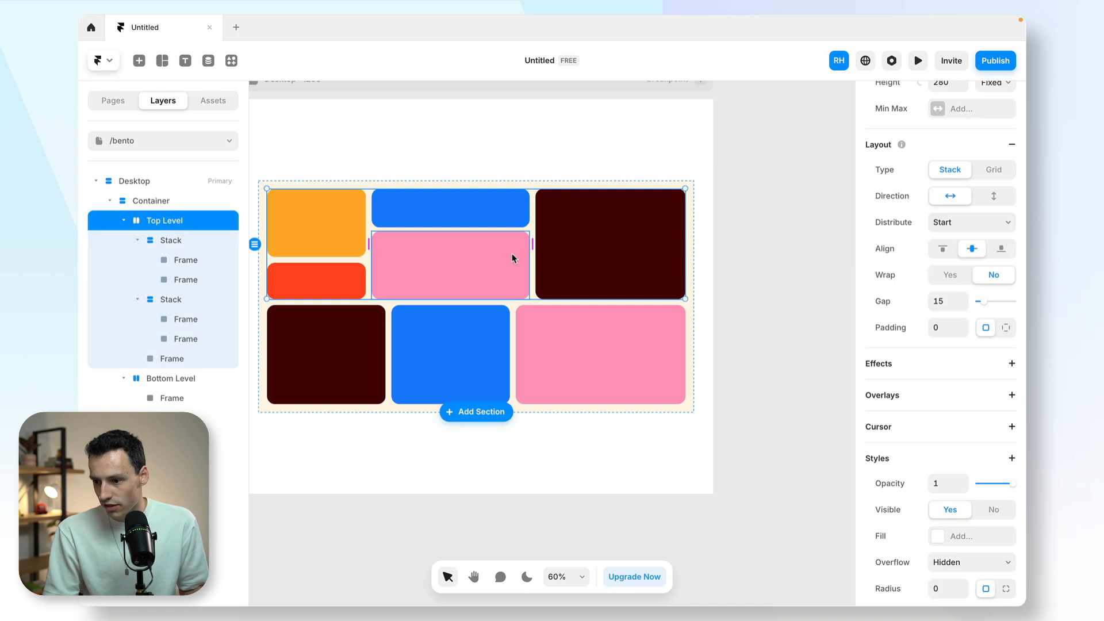
pyautogui.click(509, 225)
pyautogui.moveTo(530, 232); pyautogui.dragTo(471, 232)
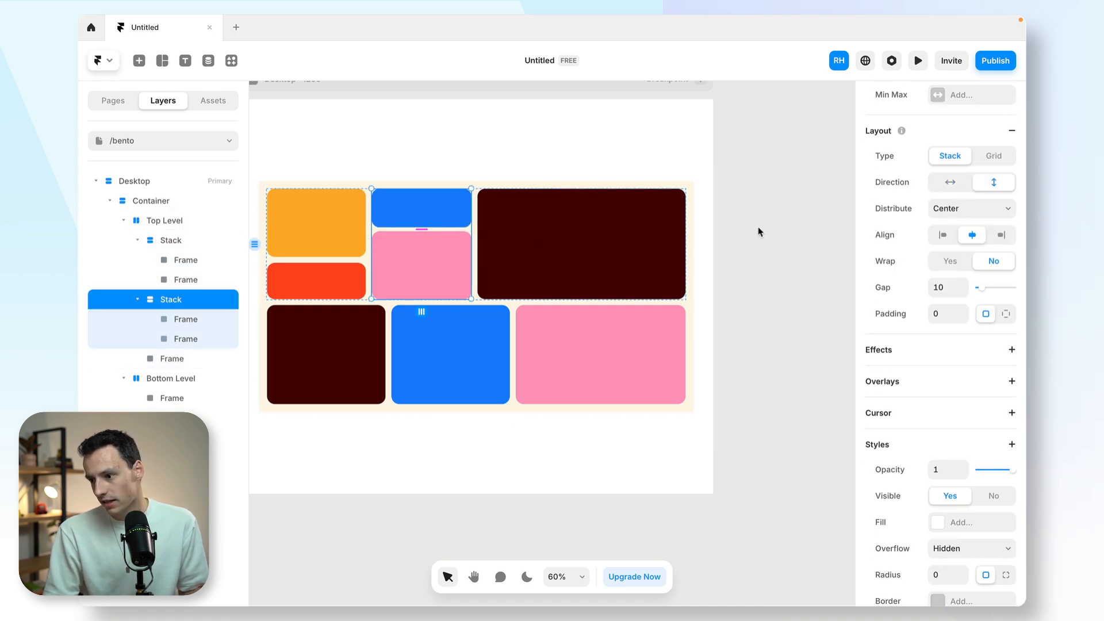
pyautogui.click(763, 251)
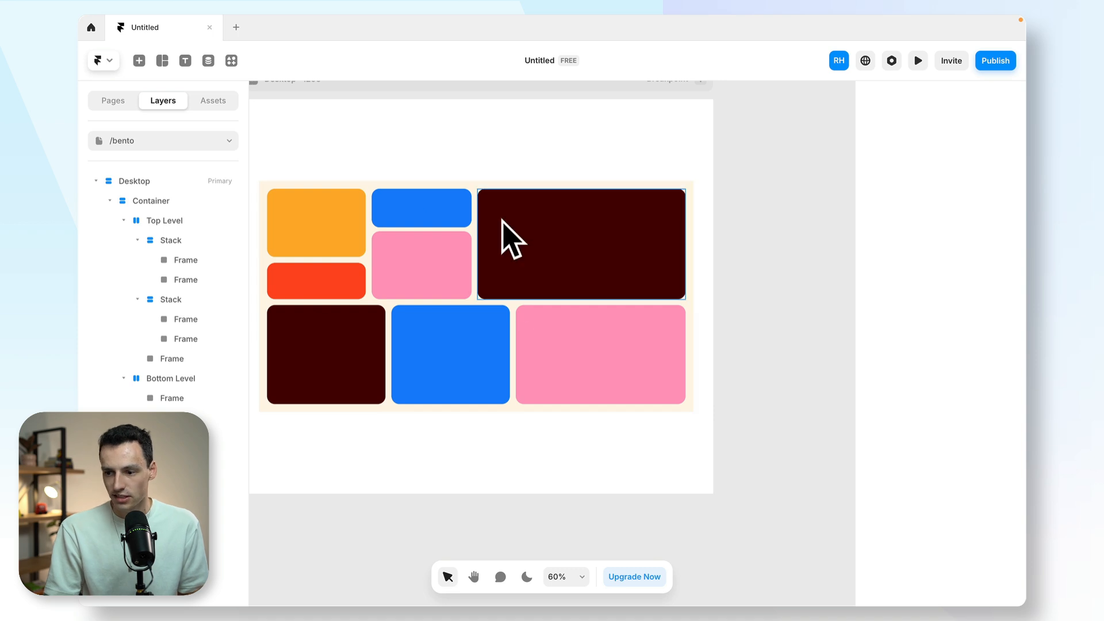
# - Widen the Bottom Level frame containing the home icon to about 331
pyautogui.scroll(-1, 326, 320)
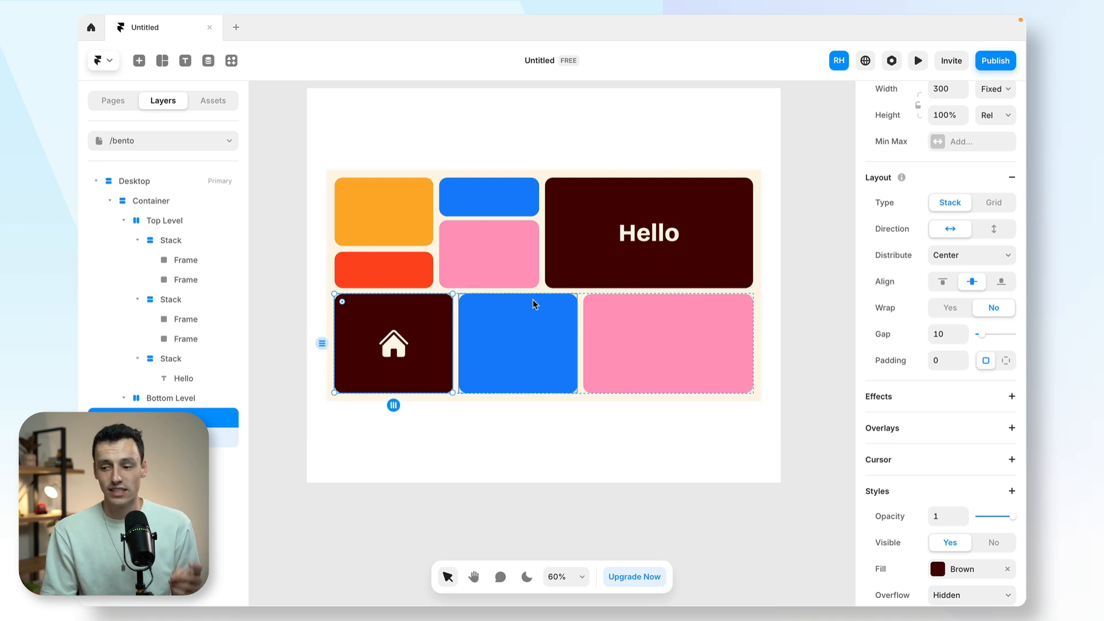
pyautogui.moveTo(451, 332); pyautogui.dragTo(465, 330)
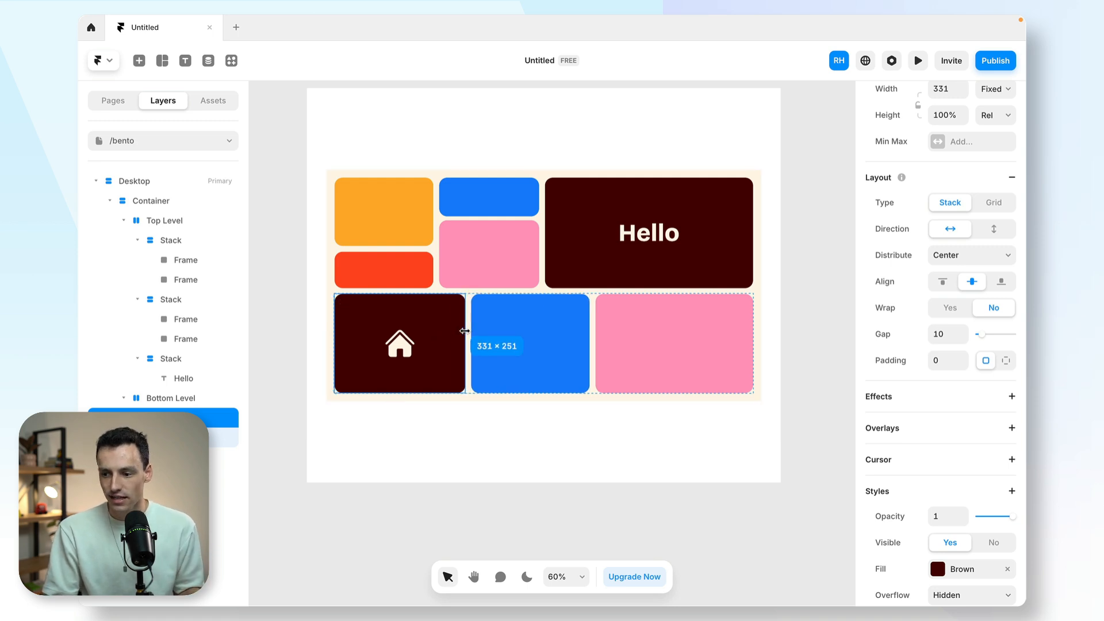
pyautogui.click(542, 331)
pyautogui.click(638, 324)
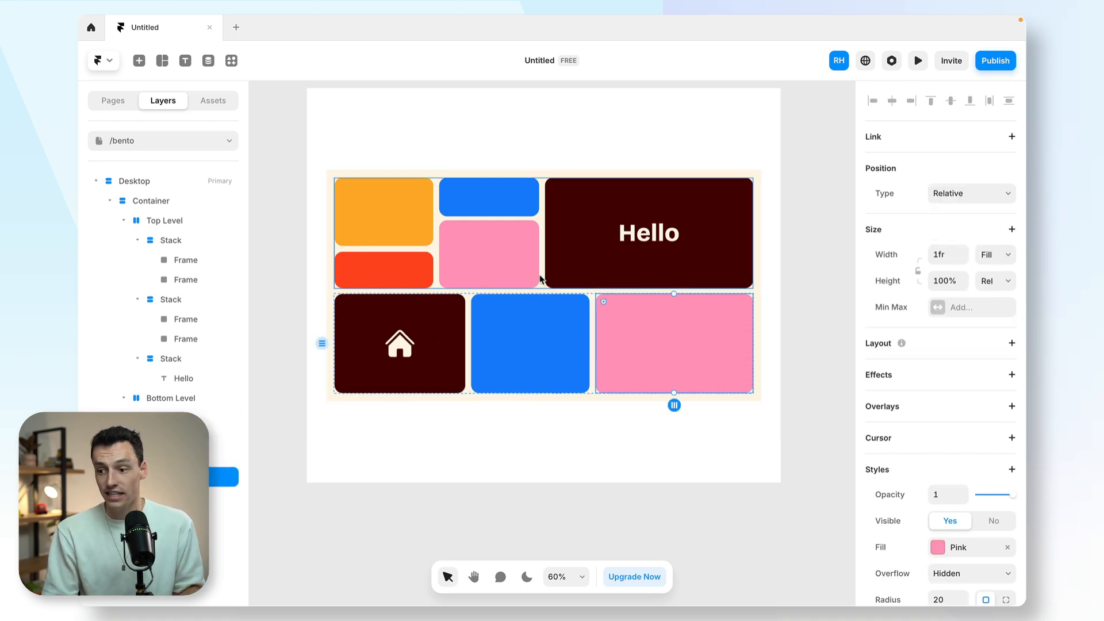
pyautogui.click(481, 271)
pyautogui.click(452, 322)
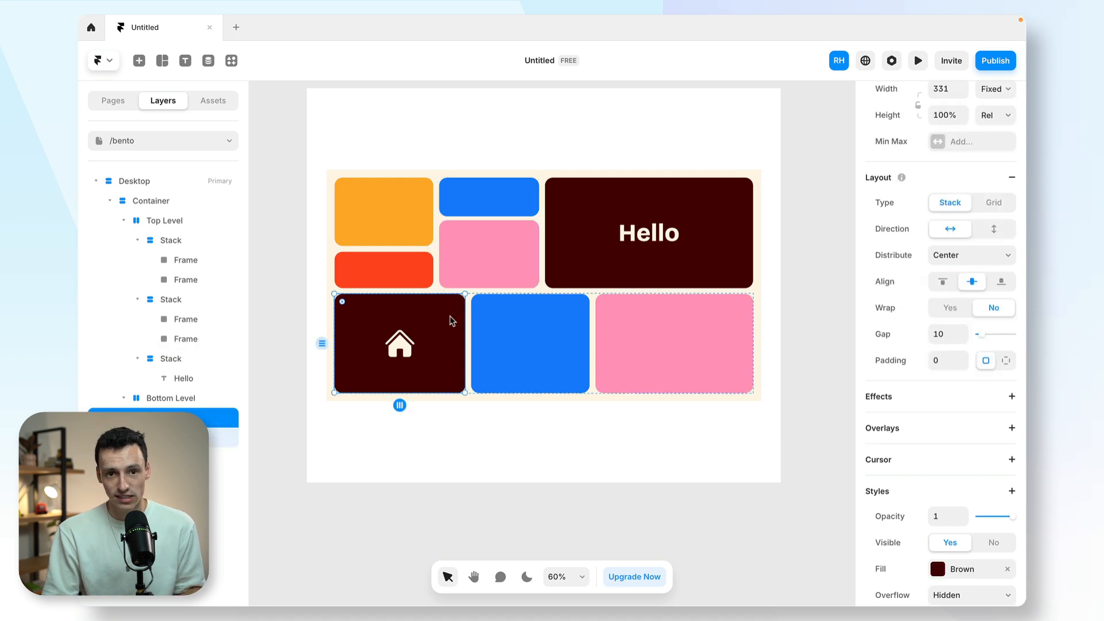